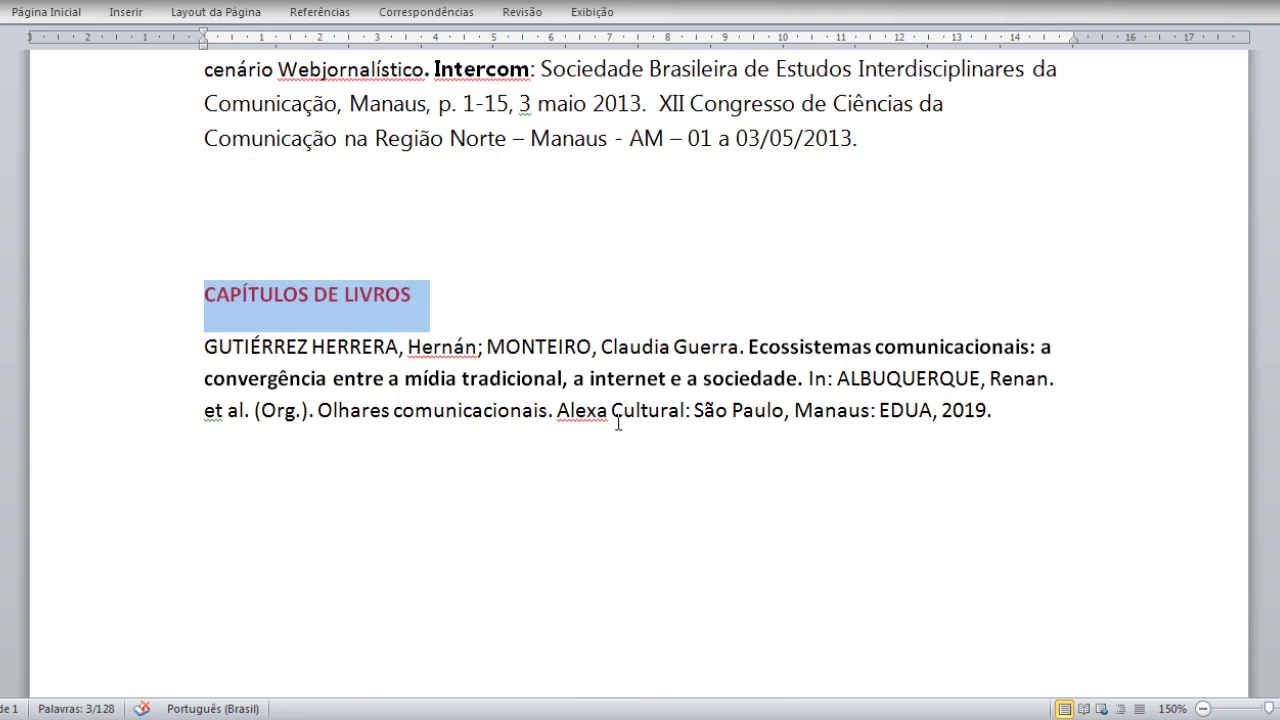
Highlight the heading "ARTIGO CIENTÍFICO – PUBLICAÇAO PERIÓDICA" at the start of the document.
scroll(620, 426, up, 7)
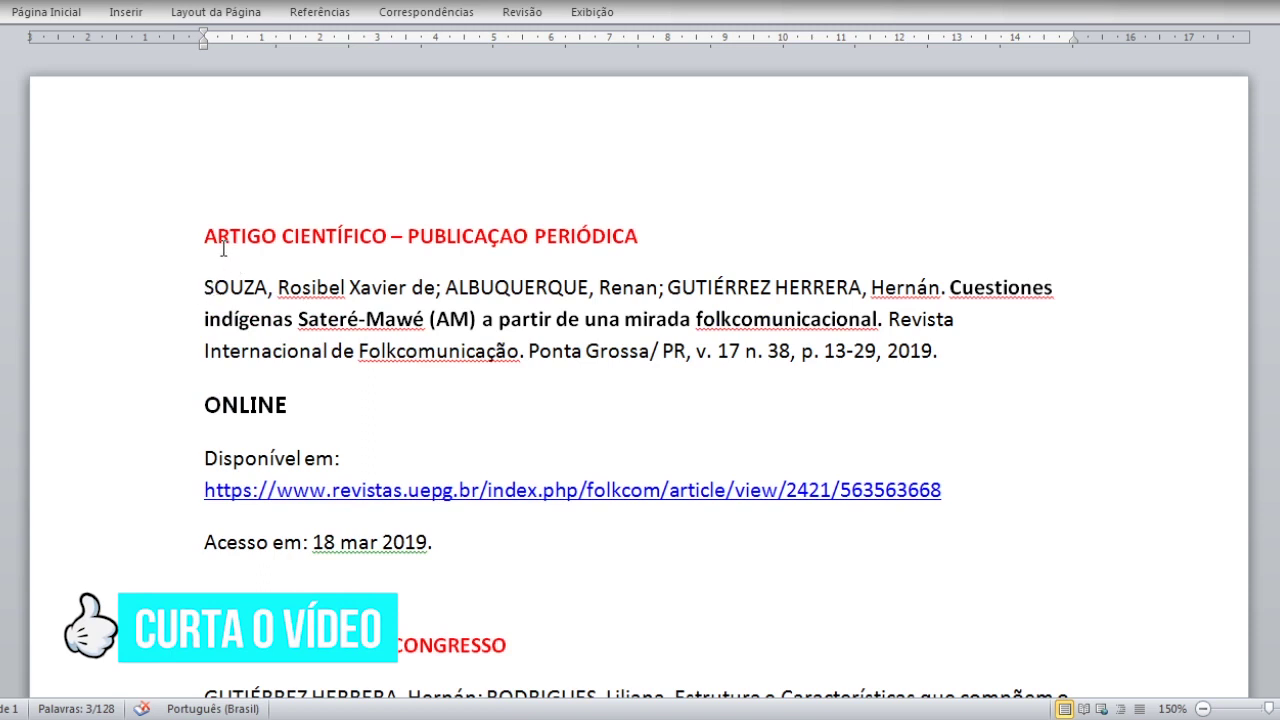
drag(205, 237, 668, 246)
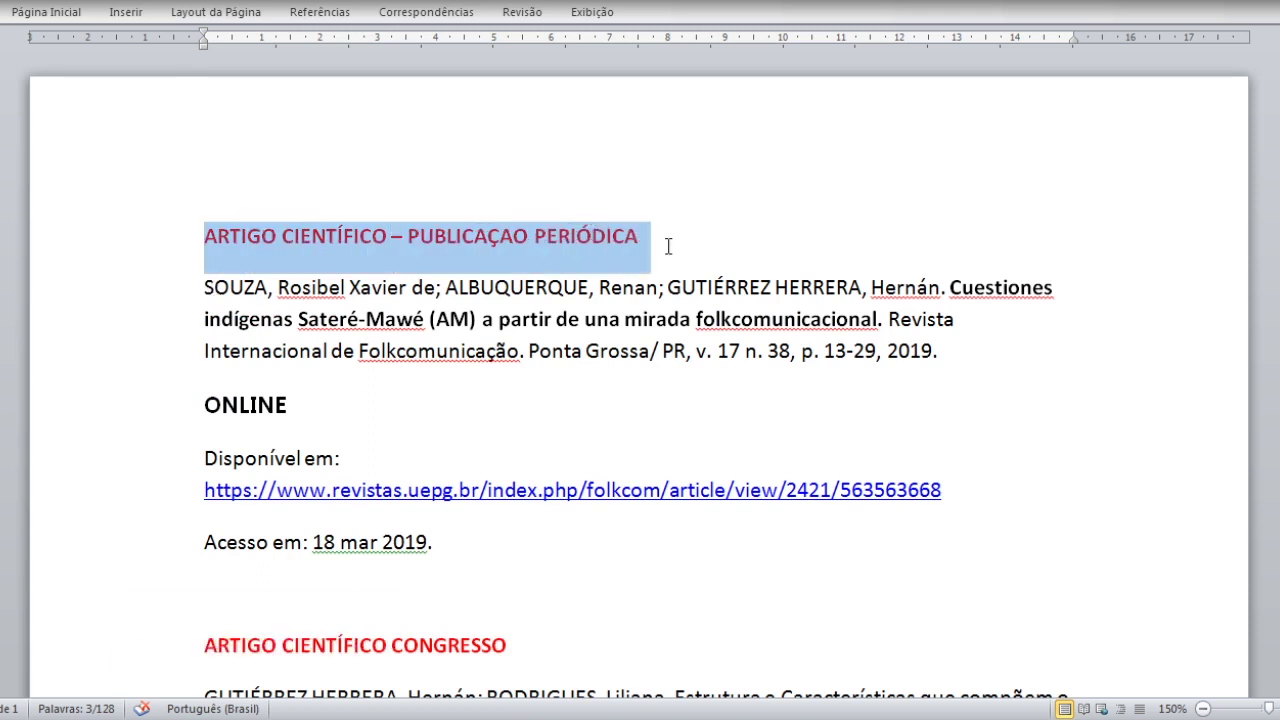
click(226, 289)
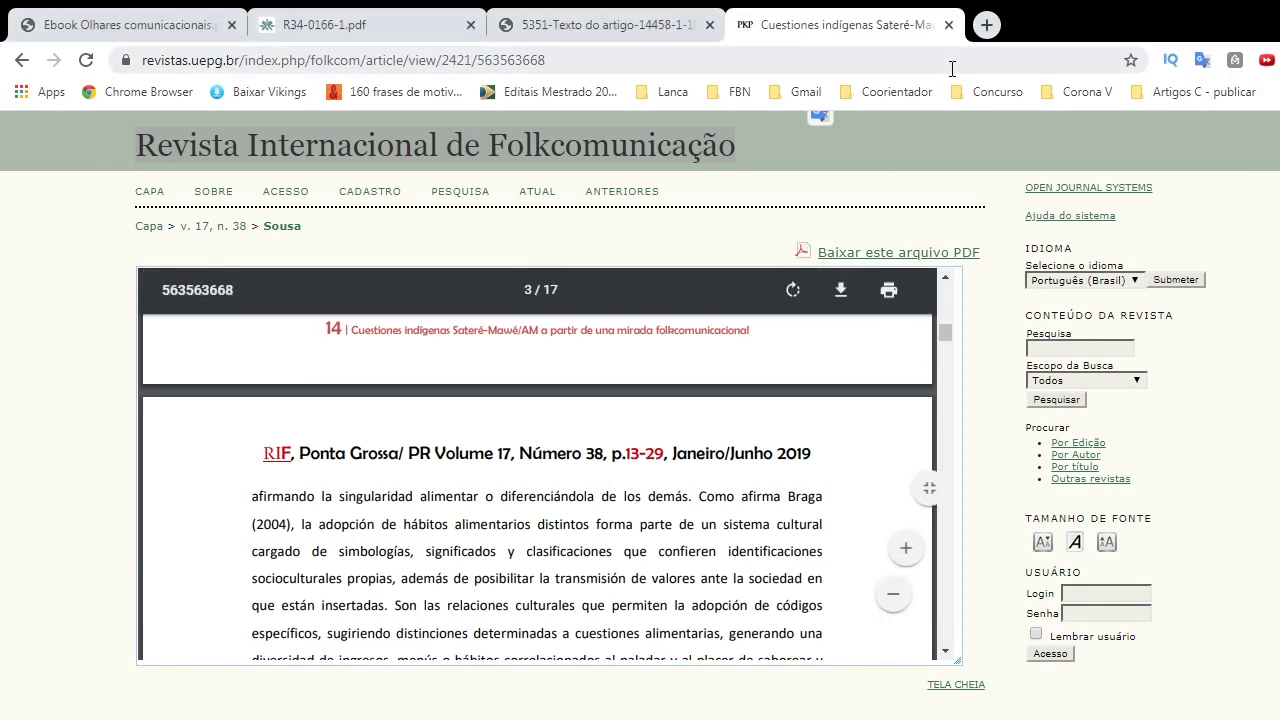
Switch to the browser and highlight the author names on the first page of the Revista Internacional de Folkcomunicação article.
scroll(784, 478, up, 5)
scroll(955, 300, up, 10)
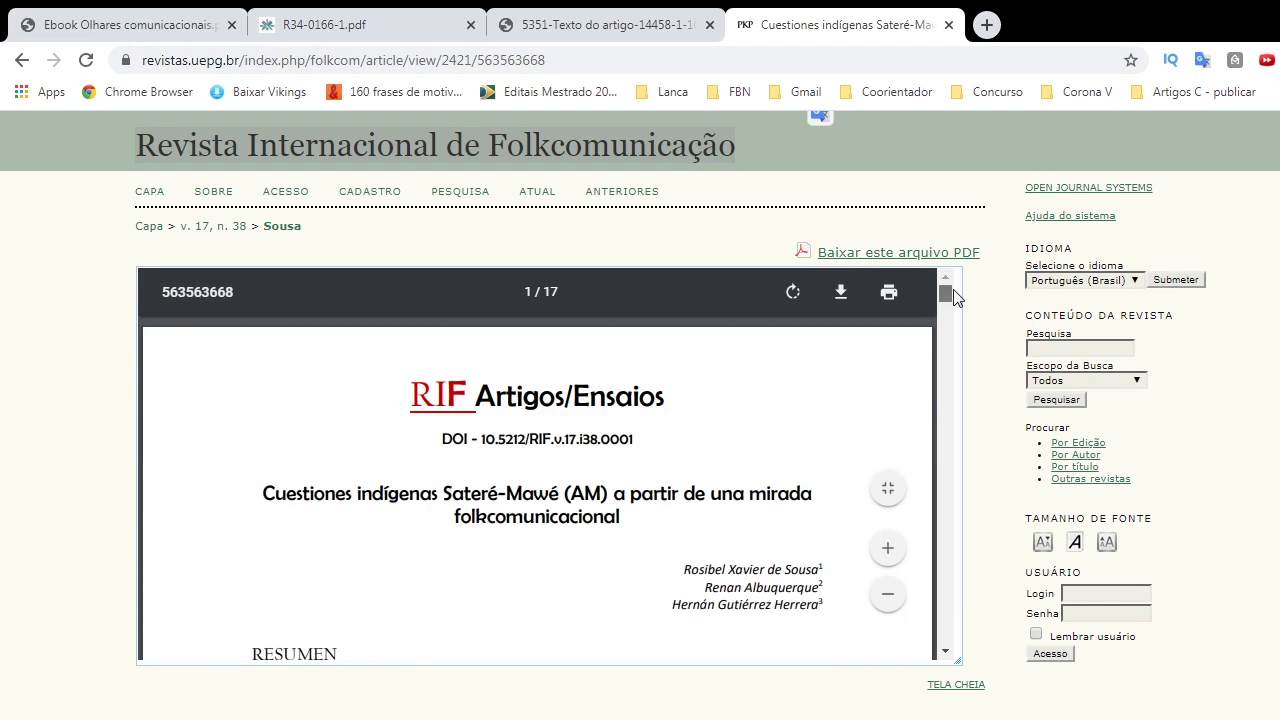
scroll(712, 562, down, 2)
scroll(712, 558, down, 1)
drag(686, 371, 815, 418)
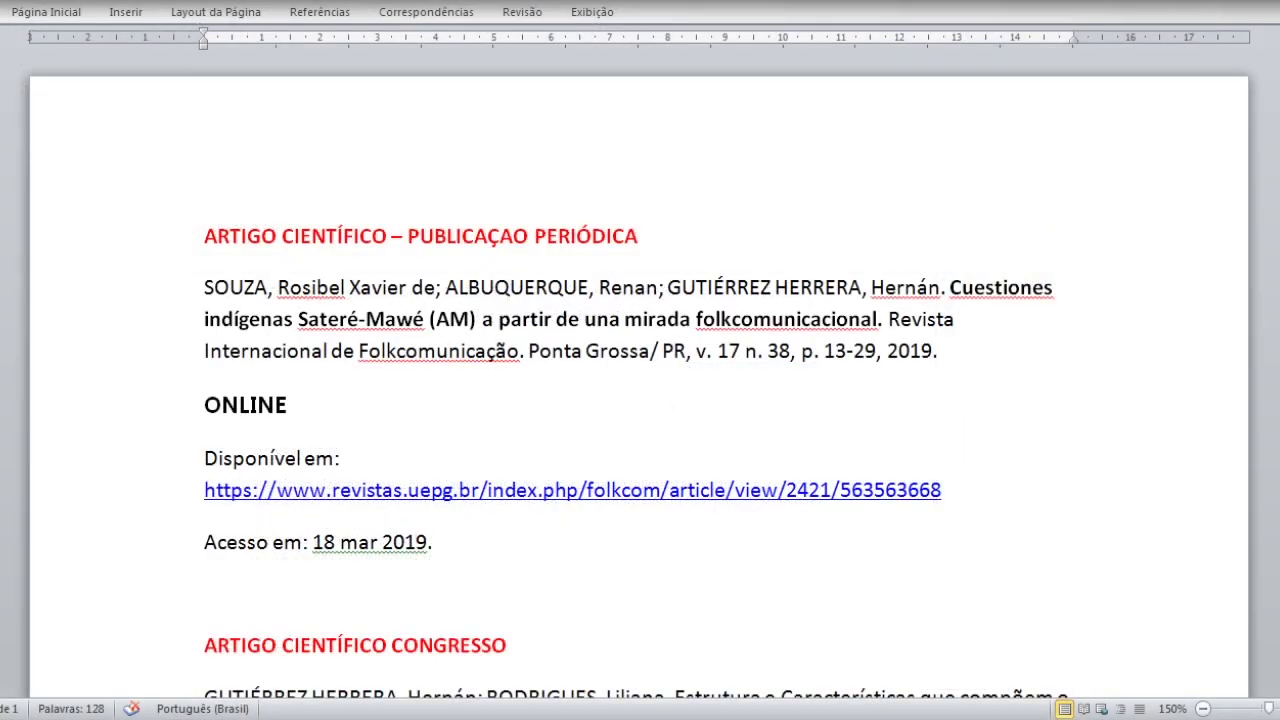
Back in Word, examine the periodical article reference element by element, highlighting from the authors through to the page range and year.
drag(205, 288, 917, 290)
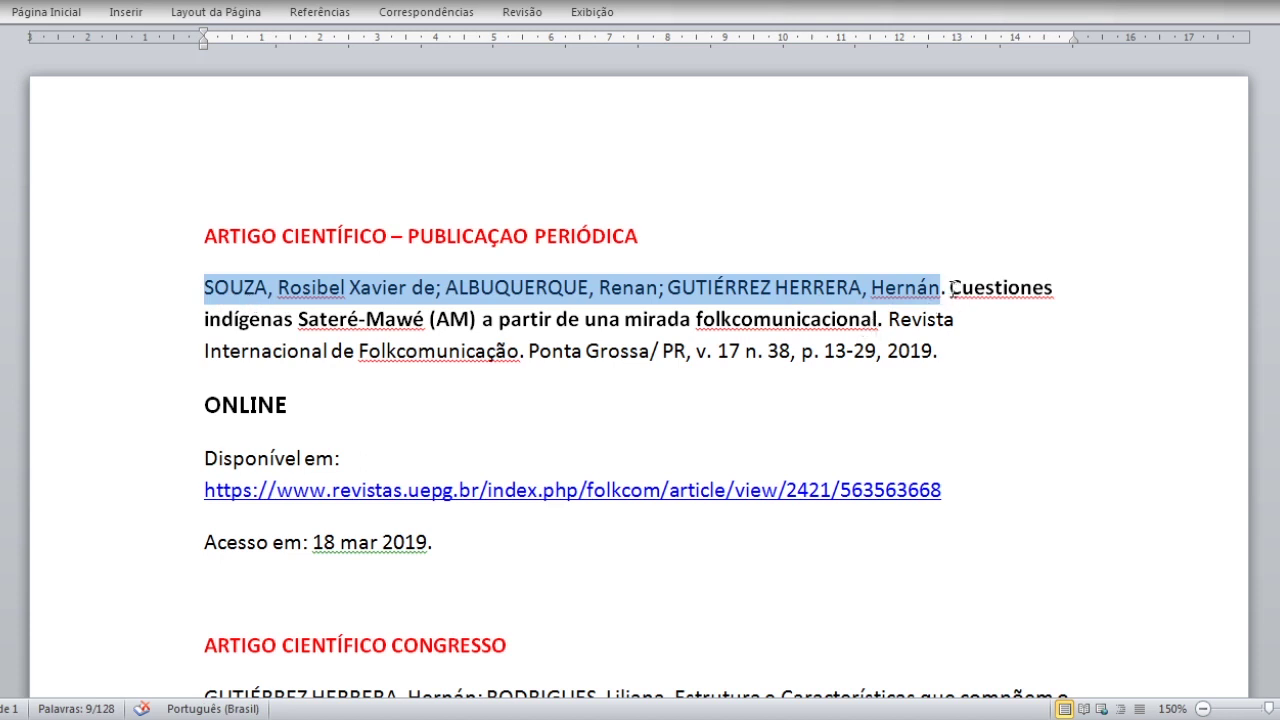
drag(951, 288, 879, 330)
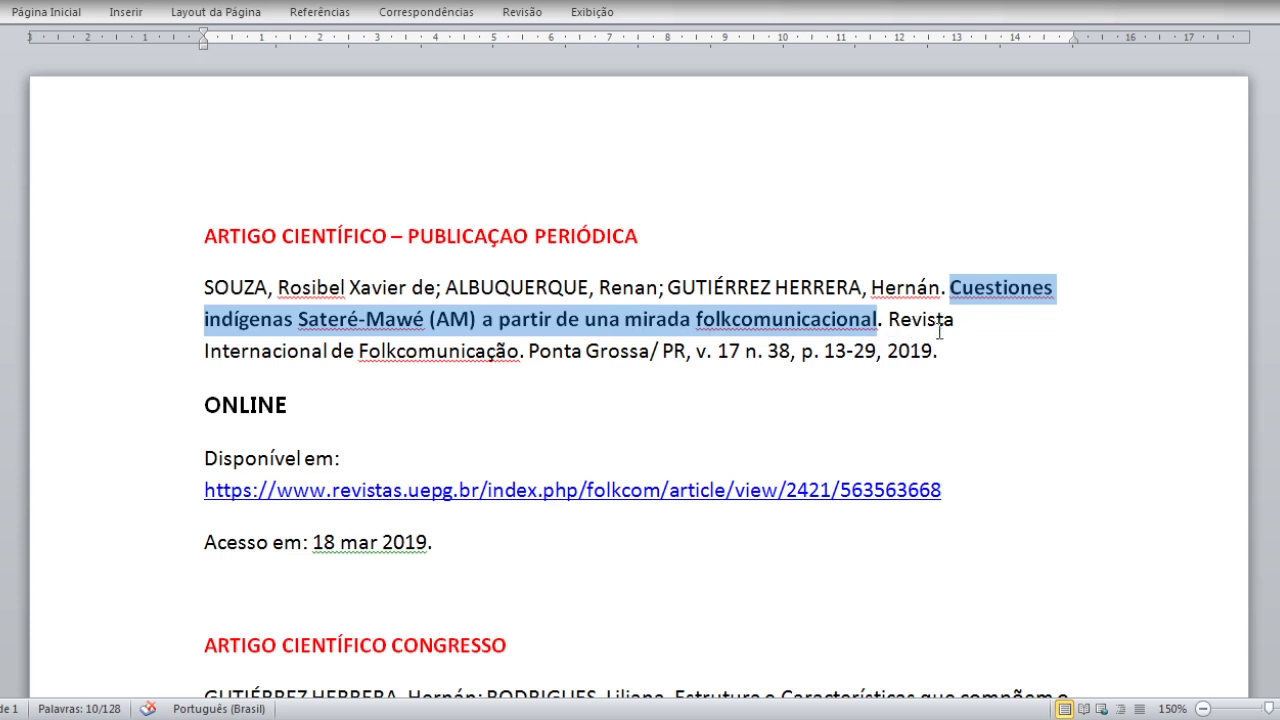
click(887, 328)
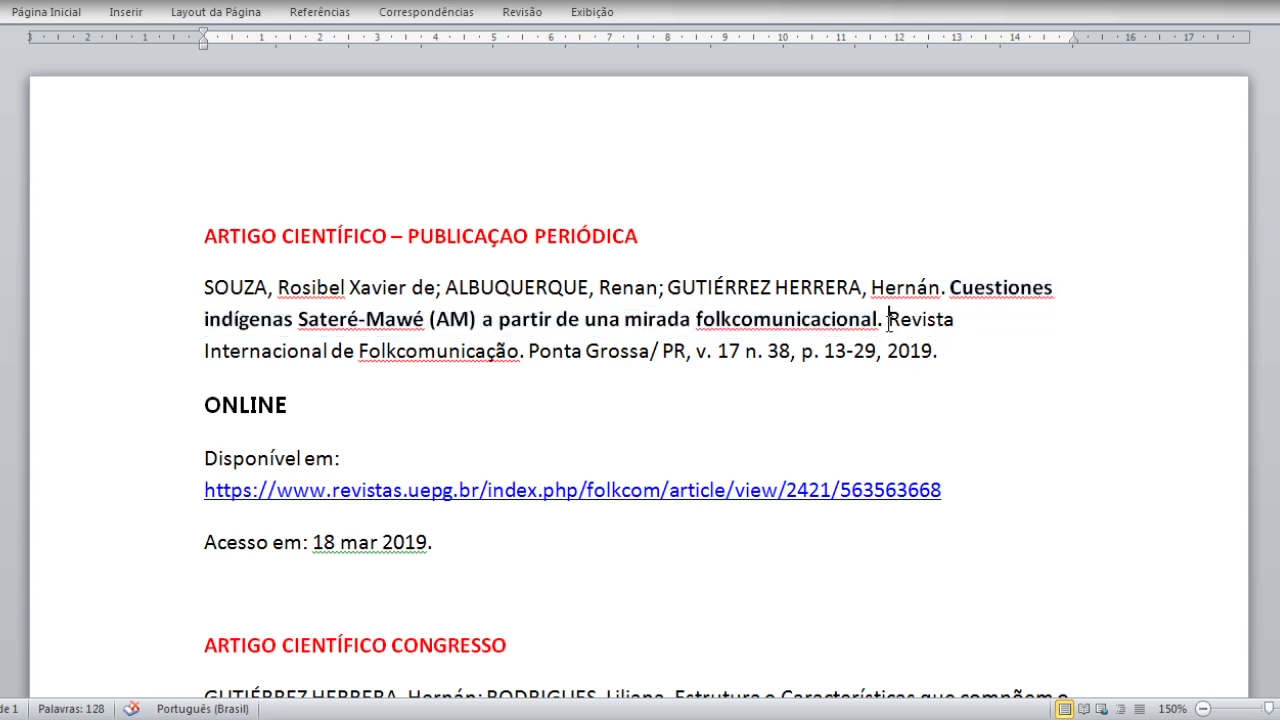
drag(889, 320, 512, 350)
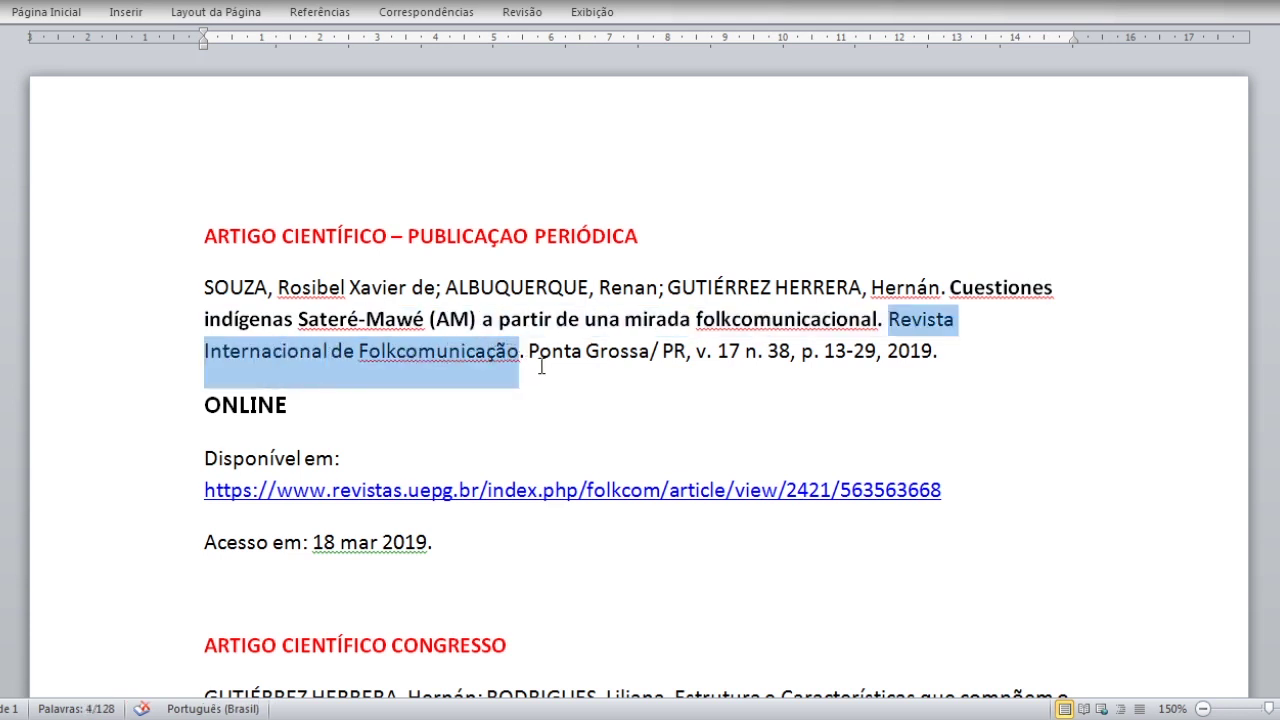
drag(529, 350, 944, 360)
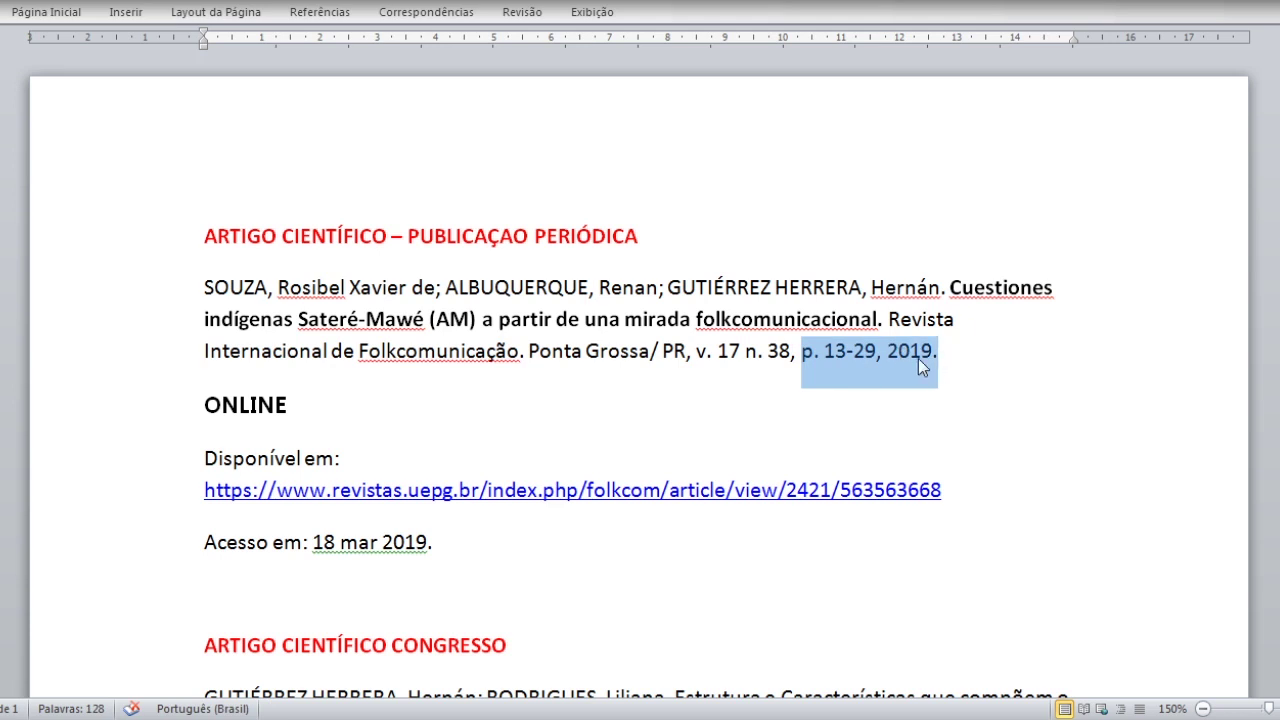
double_click(913, 358)
click(781, 354)
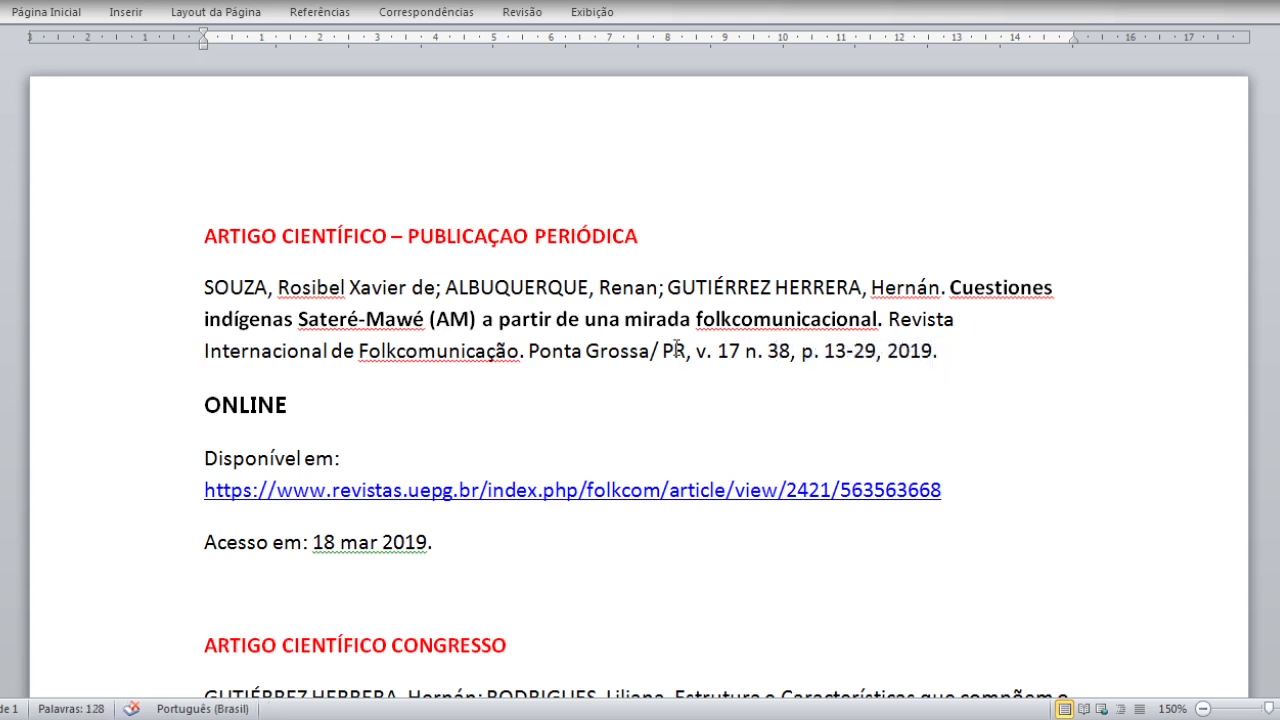
Examine the ONLINE part of the periodical reference, highlighting its "Disponível em" link and the access date.
drag(201, 404, 293, 405)
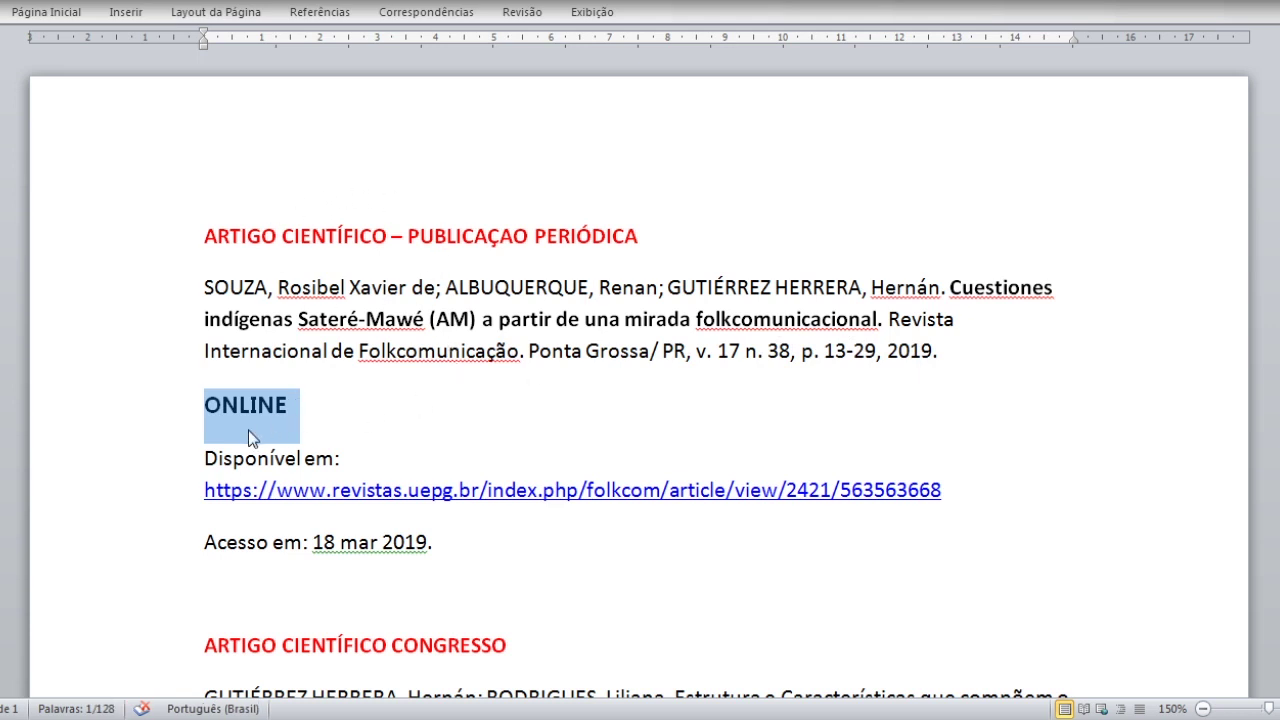
click(303, 420)
click(973, 358)
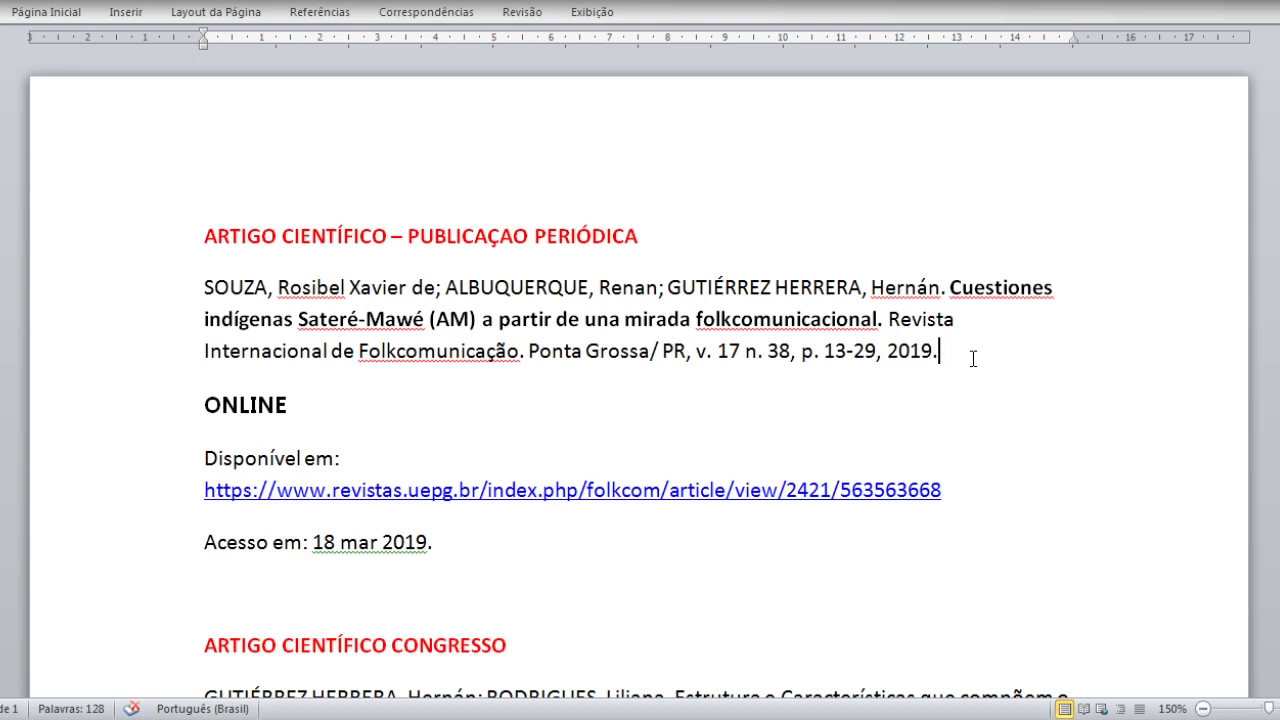
drag(202, 460, 655, 490)
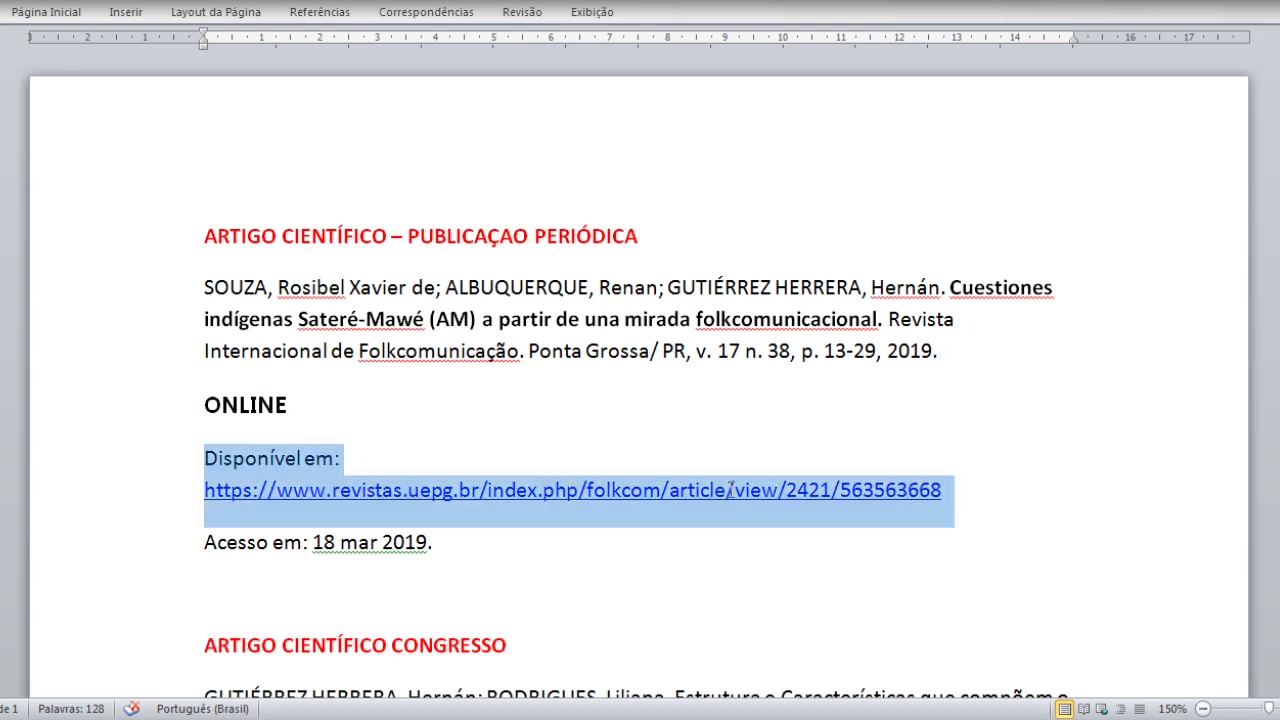
drag(937, 500, 312, 558)
click(475, 549)
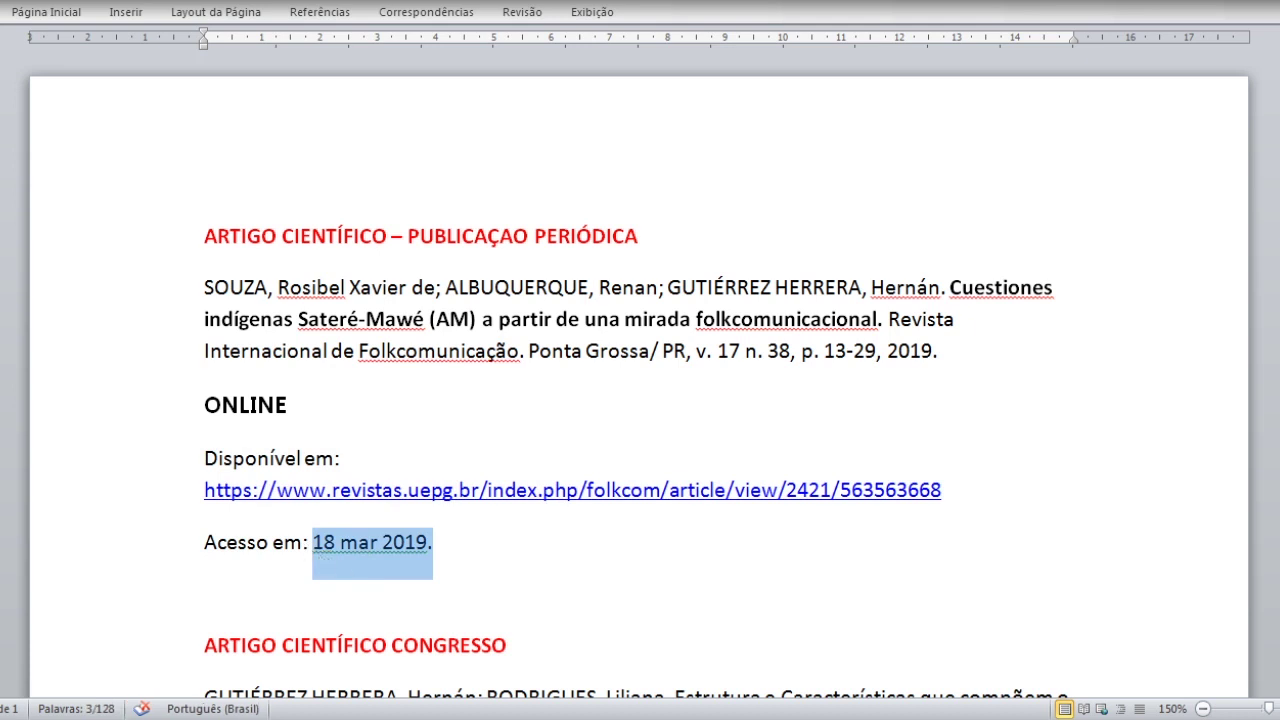
click(365, 718)
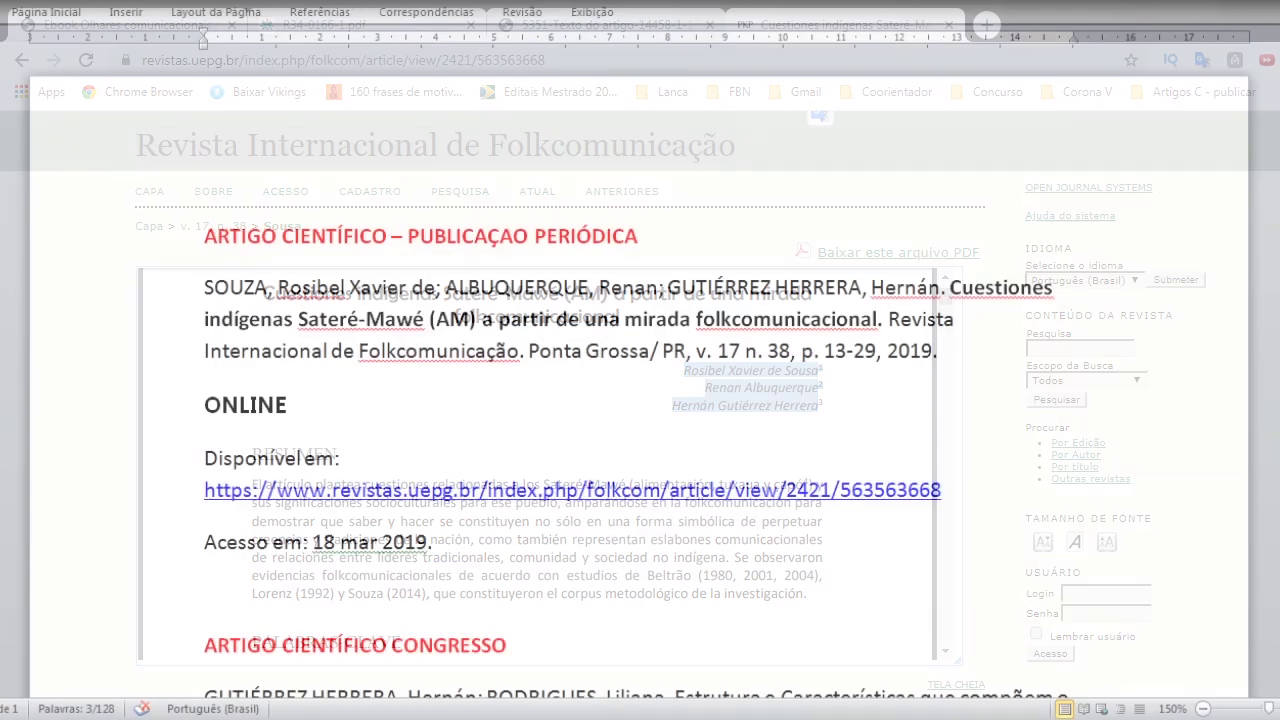
key(shift+End)
Highlight the "ARTIGO CIENTÍFICO CONGRESSO" heading and compare it with the periodical article heading.
scroll(548, 435, down, 5)
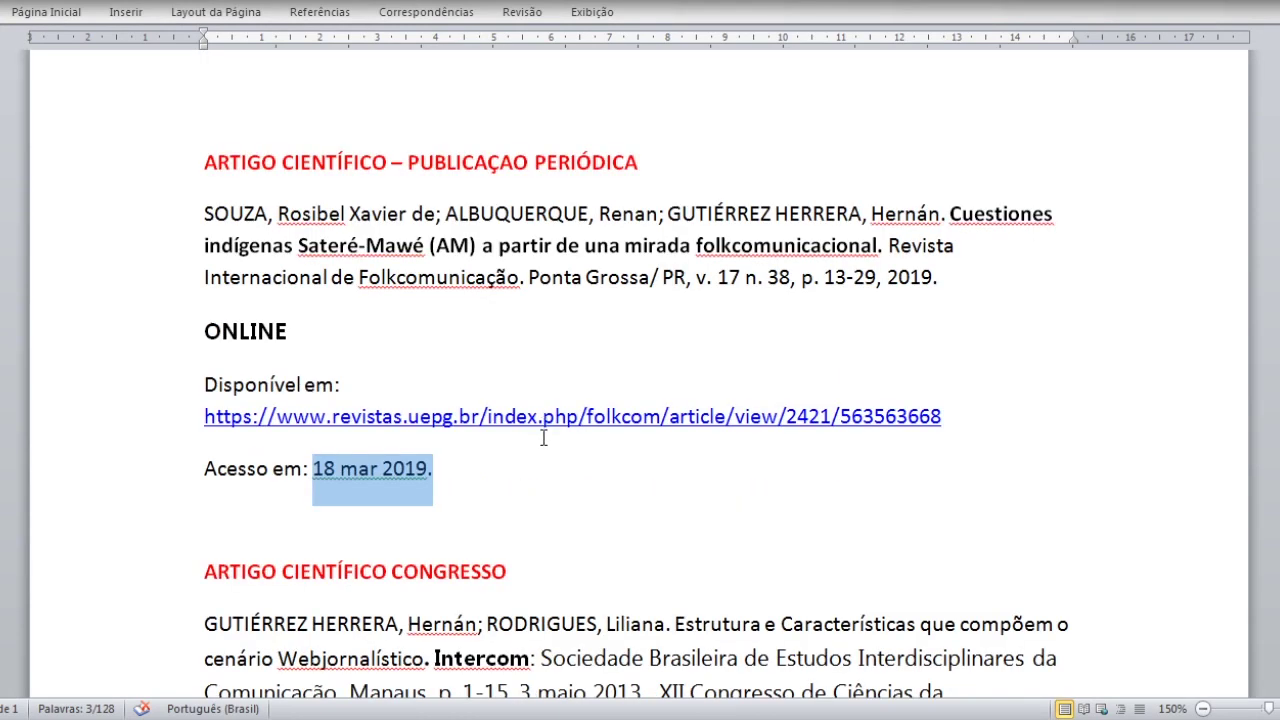
click(216, 203)
drag(204, 205, 503, 200)
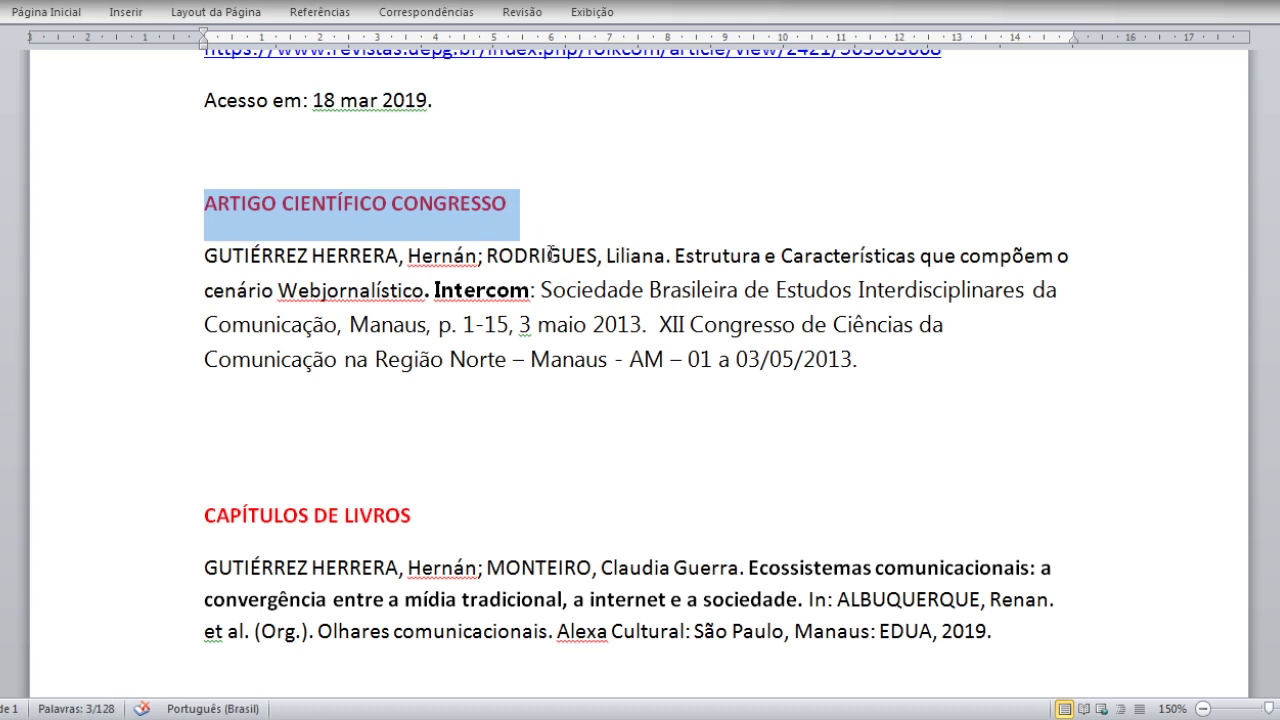
click(278, 216)
drag(283, 210, 508, 206)
triple_click(248, 206)
click(662, 322)
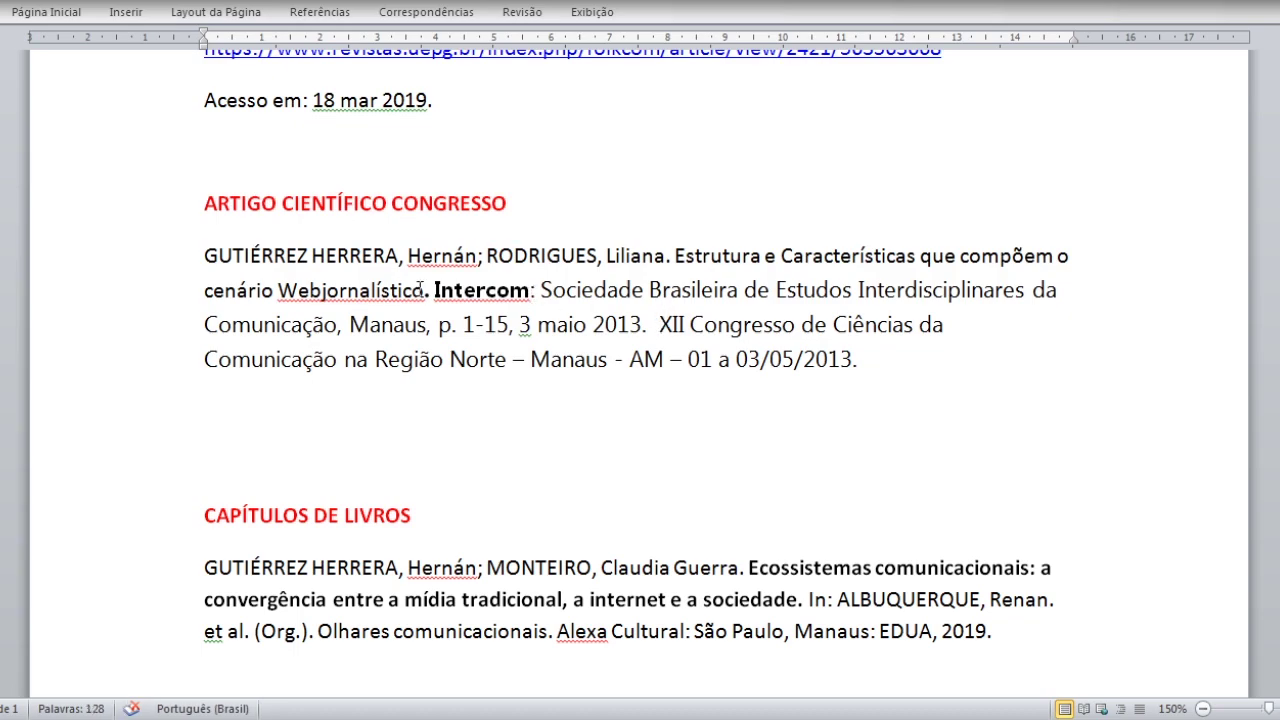
scroll(520, 320, up, 3)
drag(638, 88, 282, 88)
scroll(240, 258, down, 3)
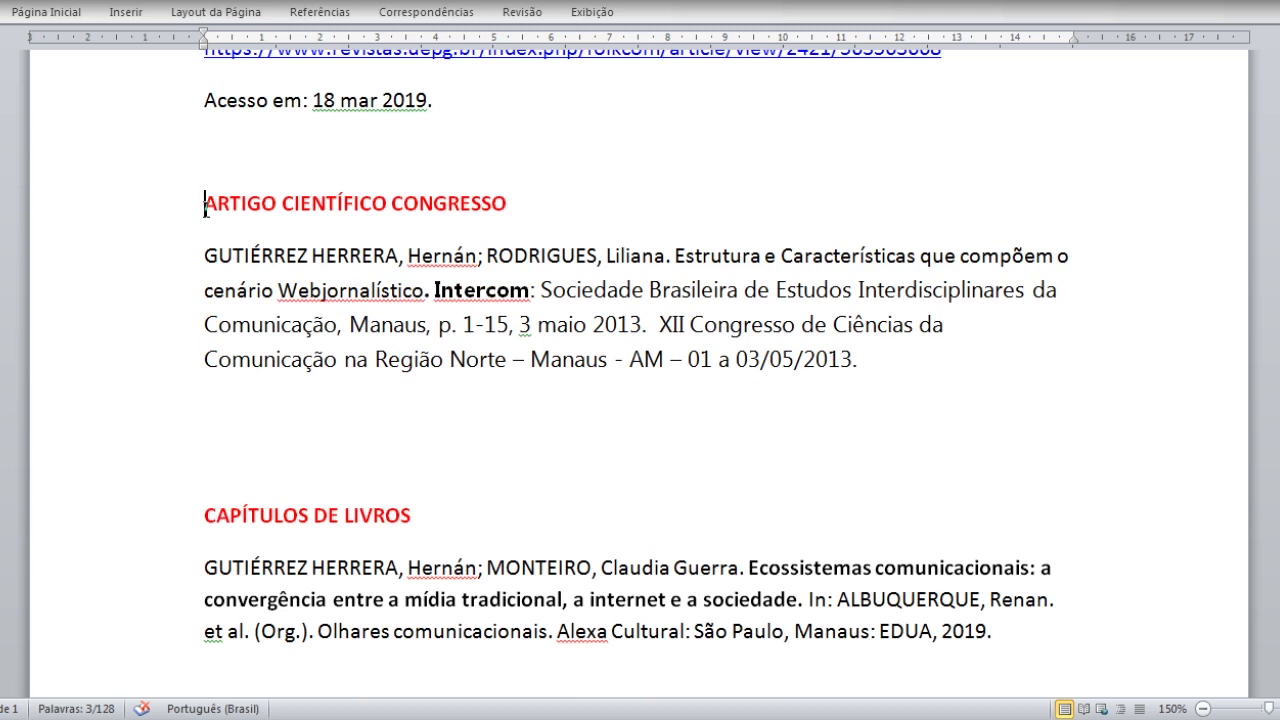
drag(206, 209, 482, 198)
scroll(485, 198, up, 1)
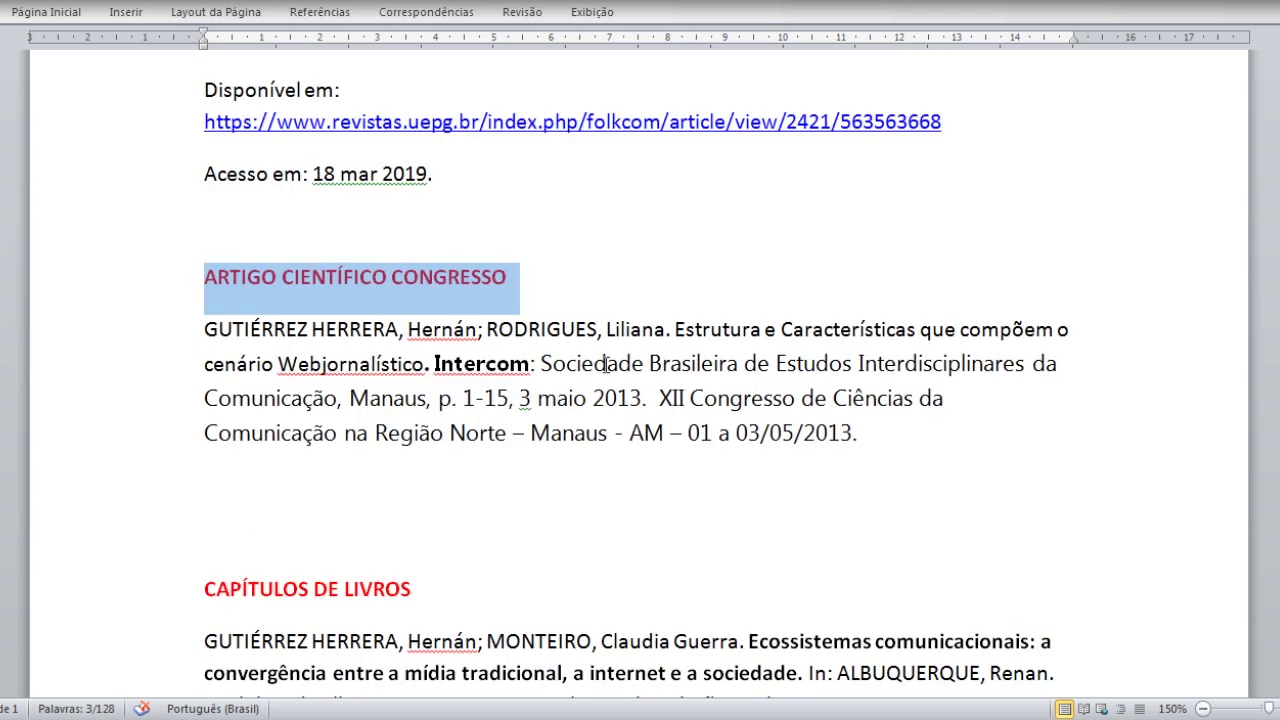
Switch to R34-0166-1.pdf in the browser and highlight the paper's authors and the Intercom congress header.
click(234, 339)
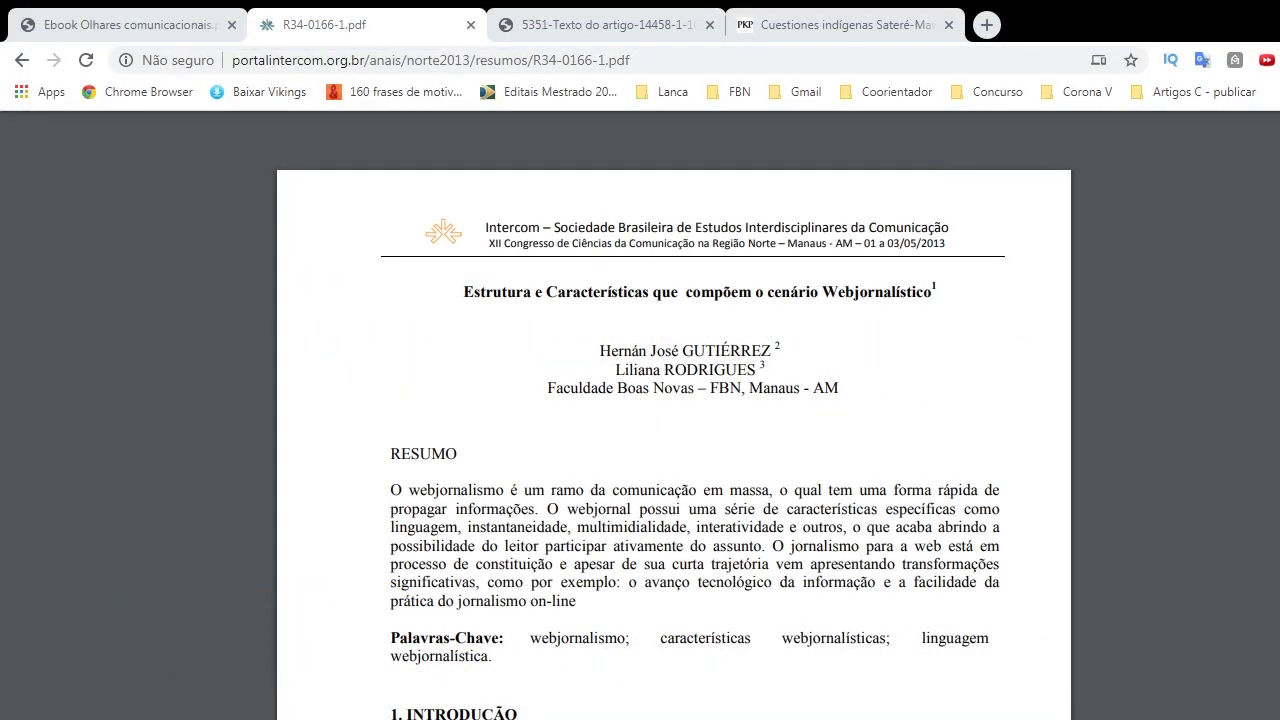
drag(486, 228, 950, 232)
drag(600, 350, 752, 376)
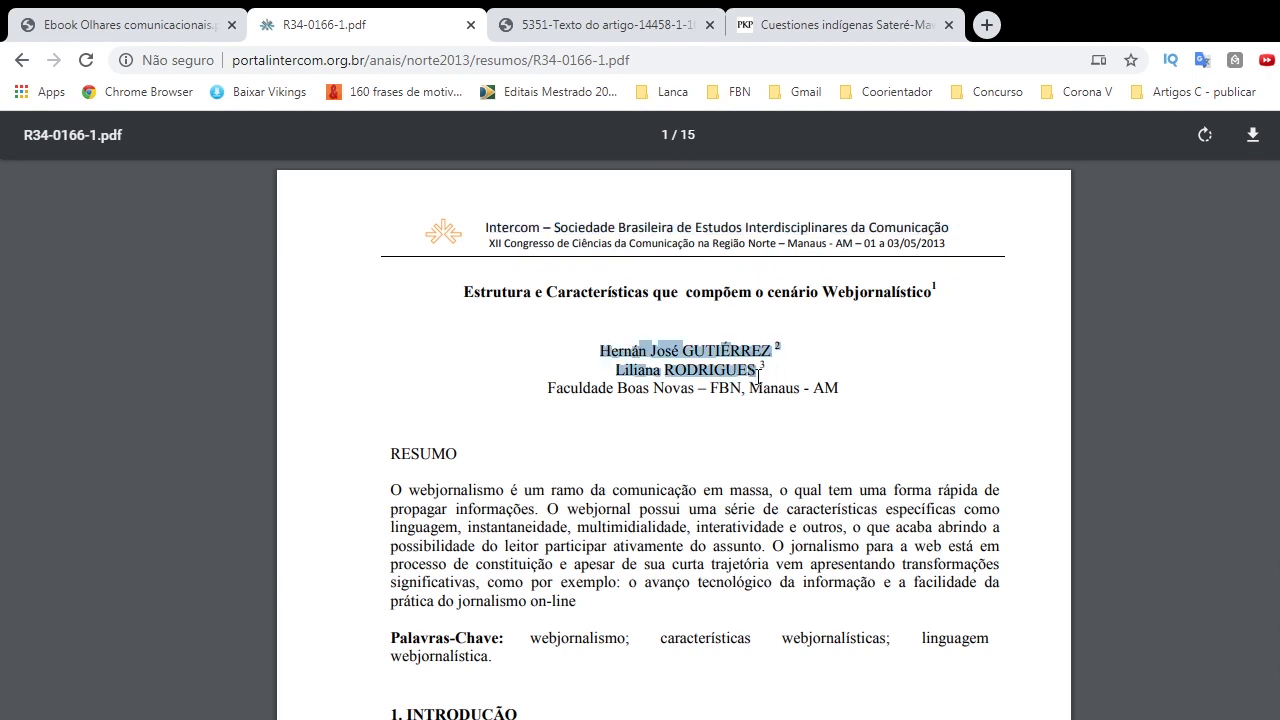
drag(485, 229, 957, 248)
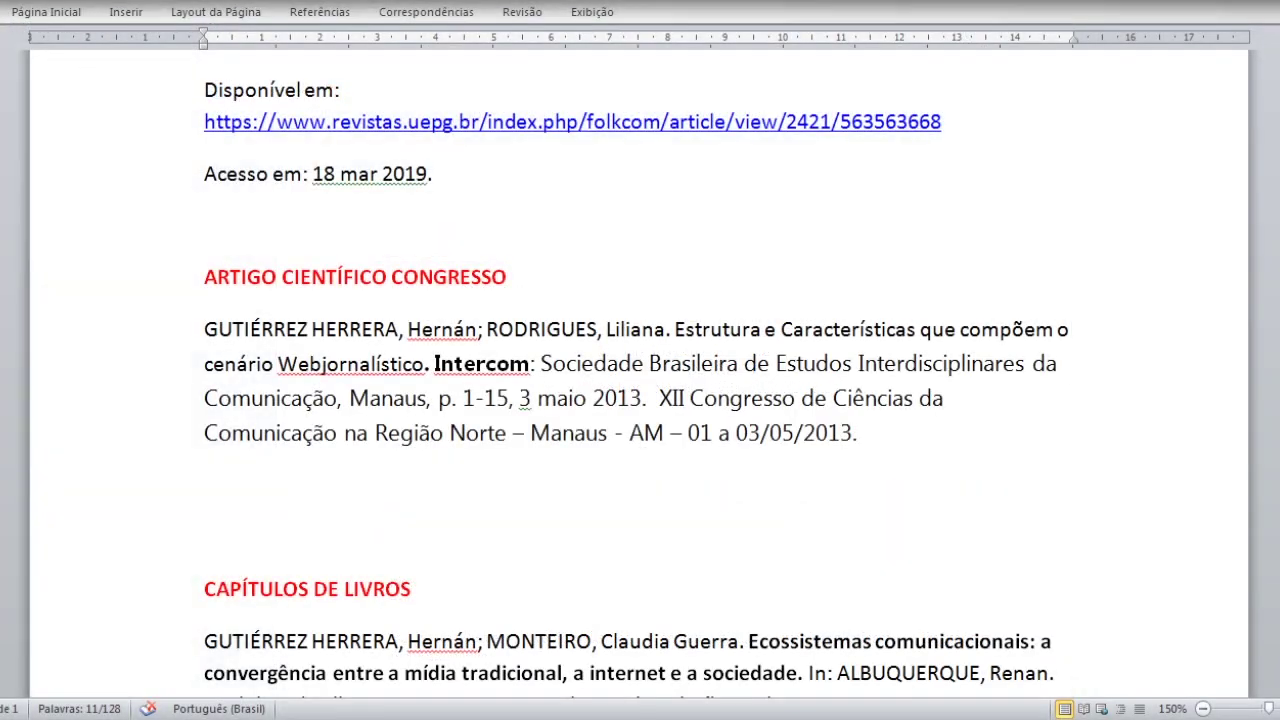
In Word, highlight the congress reference's authors and make the title "Estrutura e Características que compõem o cenário Webjornalístico" bold.
click(222, 334)
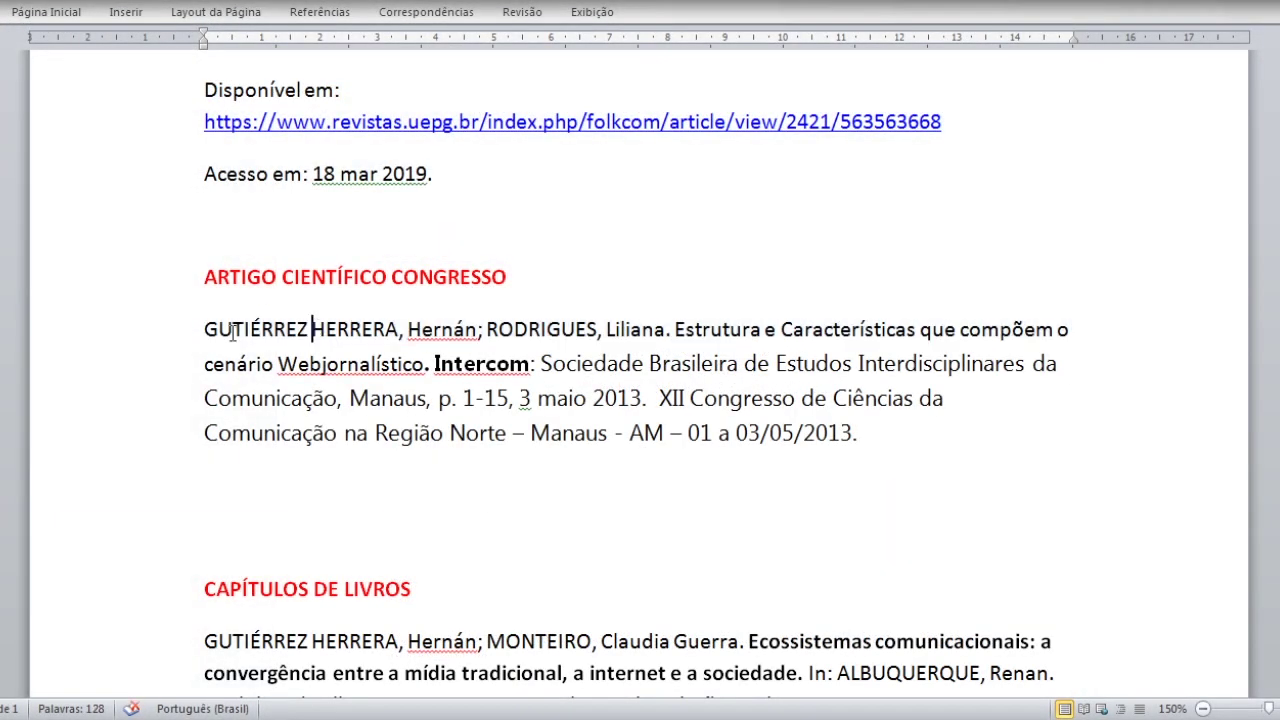
scroll(249, 341, down, 1)
drag(204, 258, 676, 260)
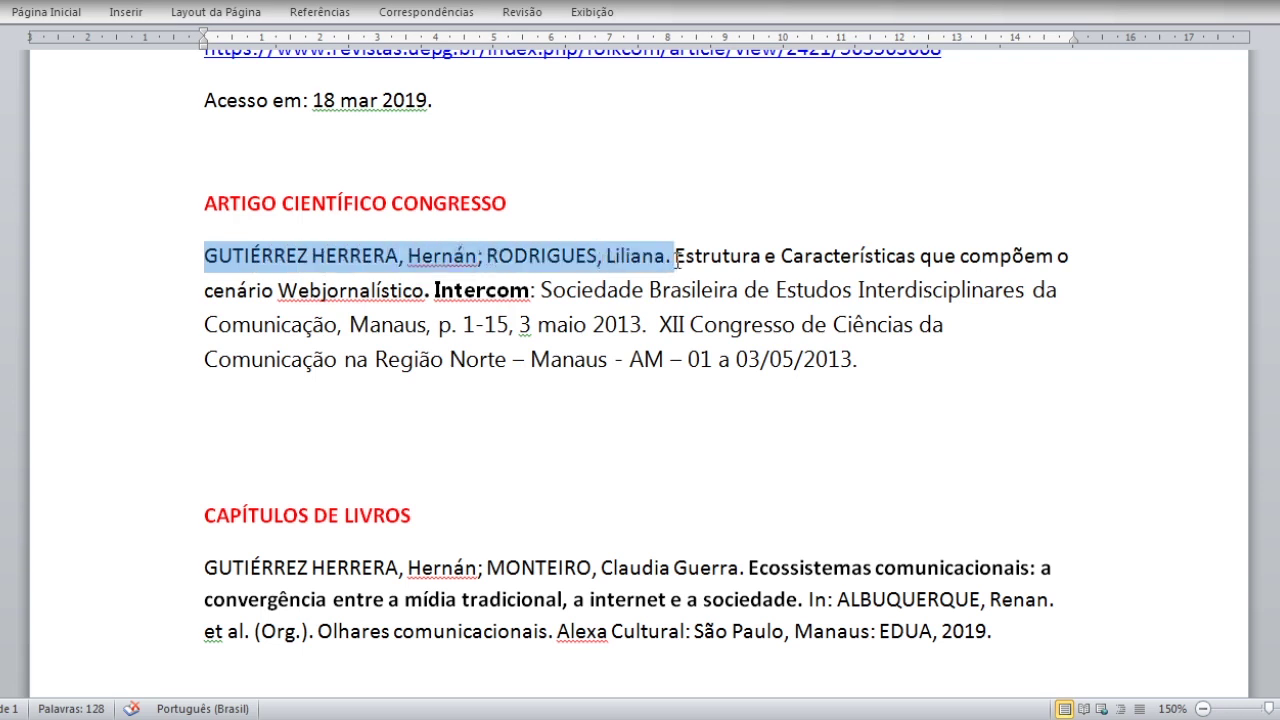
click(670, 290)
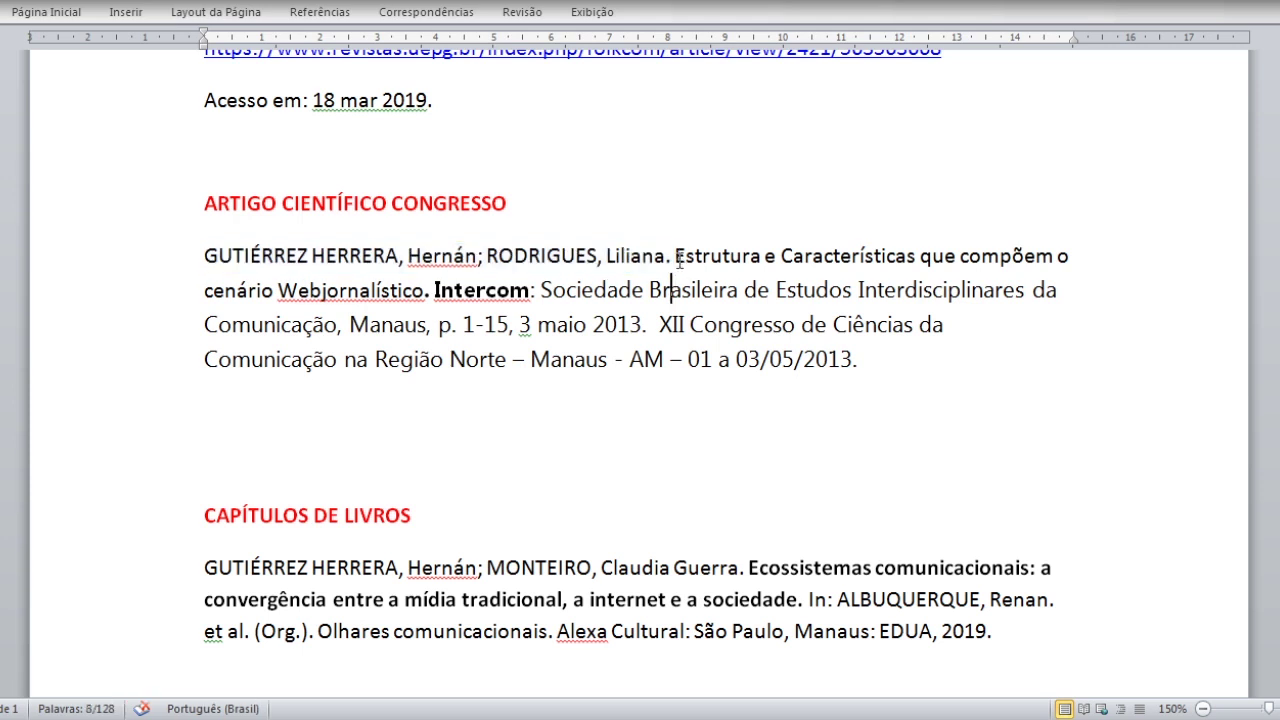
drag(677, 258, 431, 282)
key(ctrl+n)
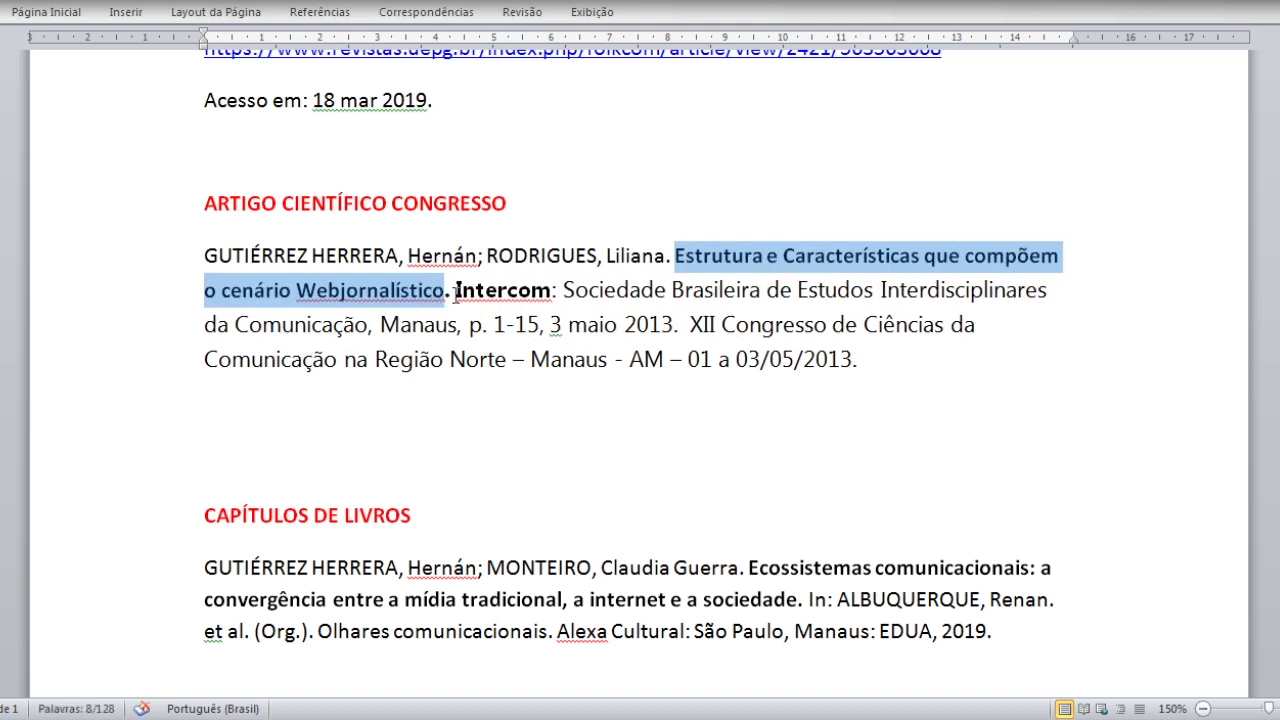
Examine the congress reference from "Intercom" through the pages and date, and highlight the complete reference.
click(456, 292)
drag(456, 290, 465, 331)
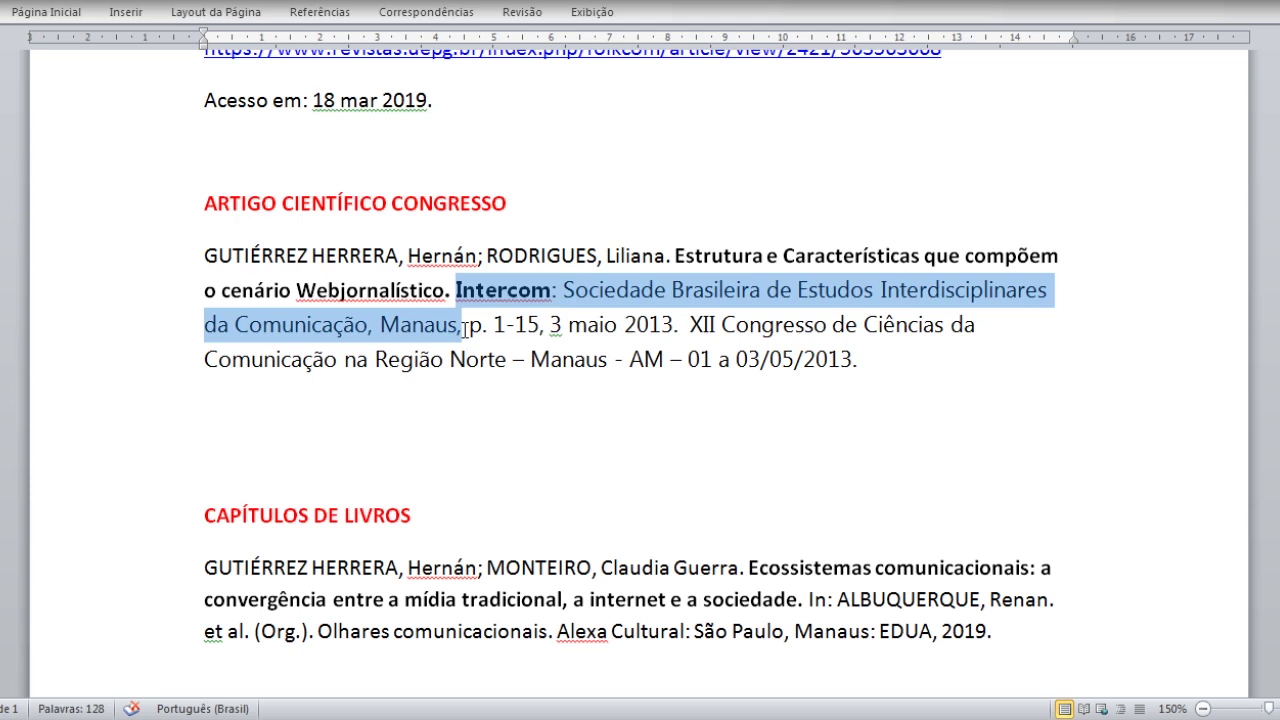
drag(465, 331, 502, 325)
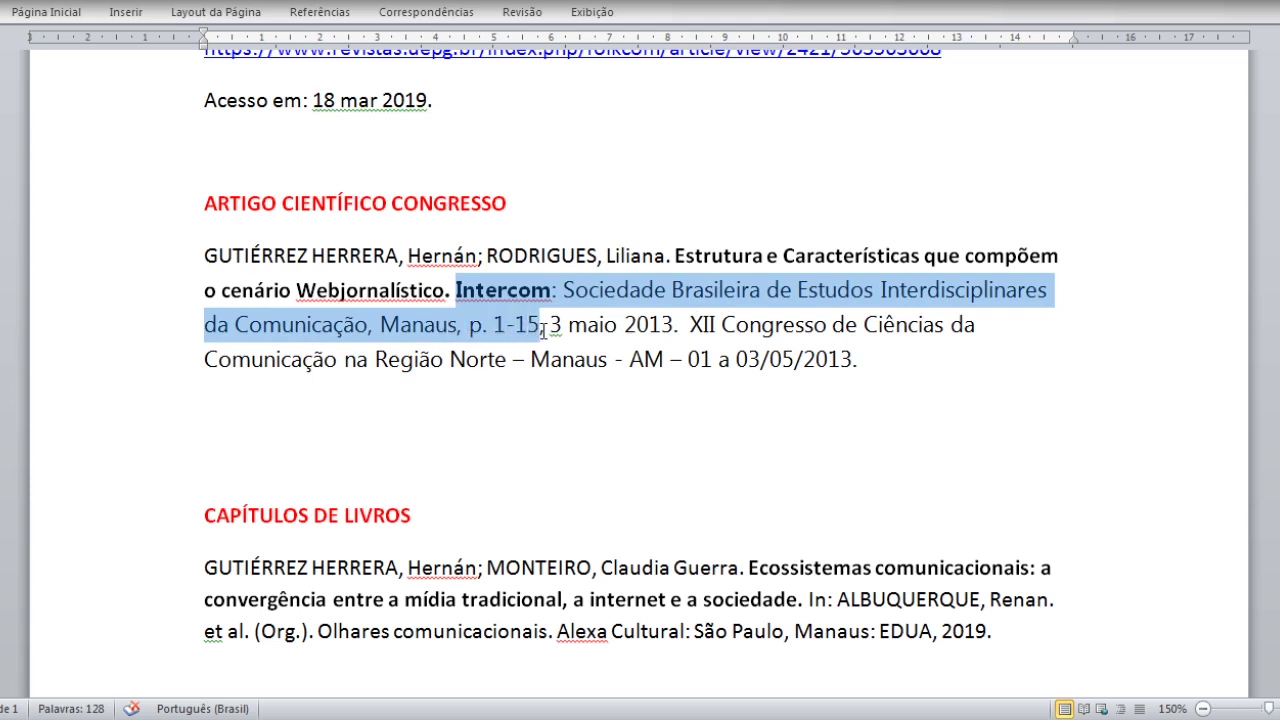
drag(543, 330, 681, 322)
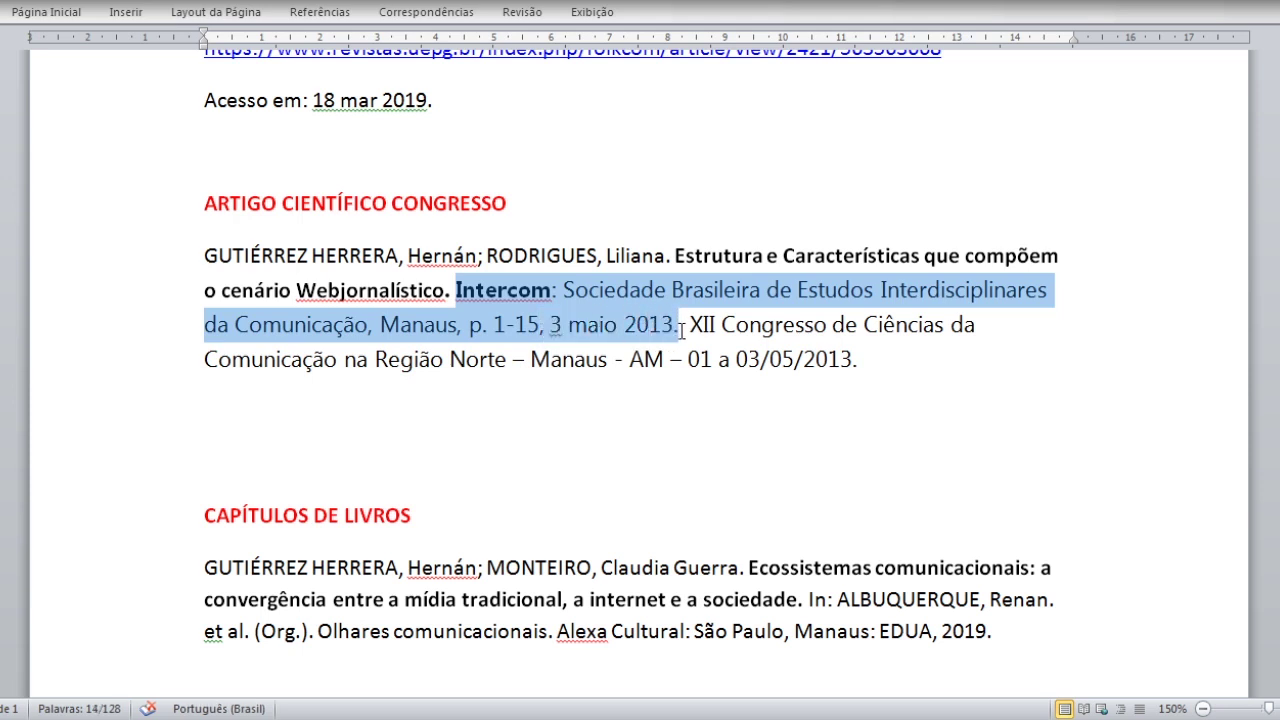
click(681, 322)
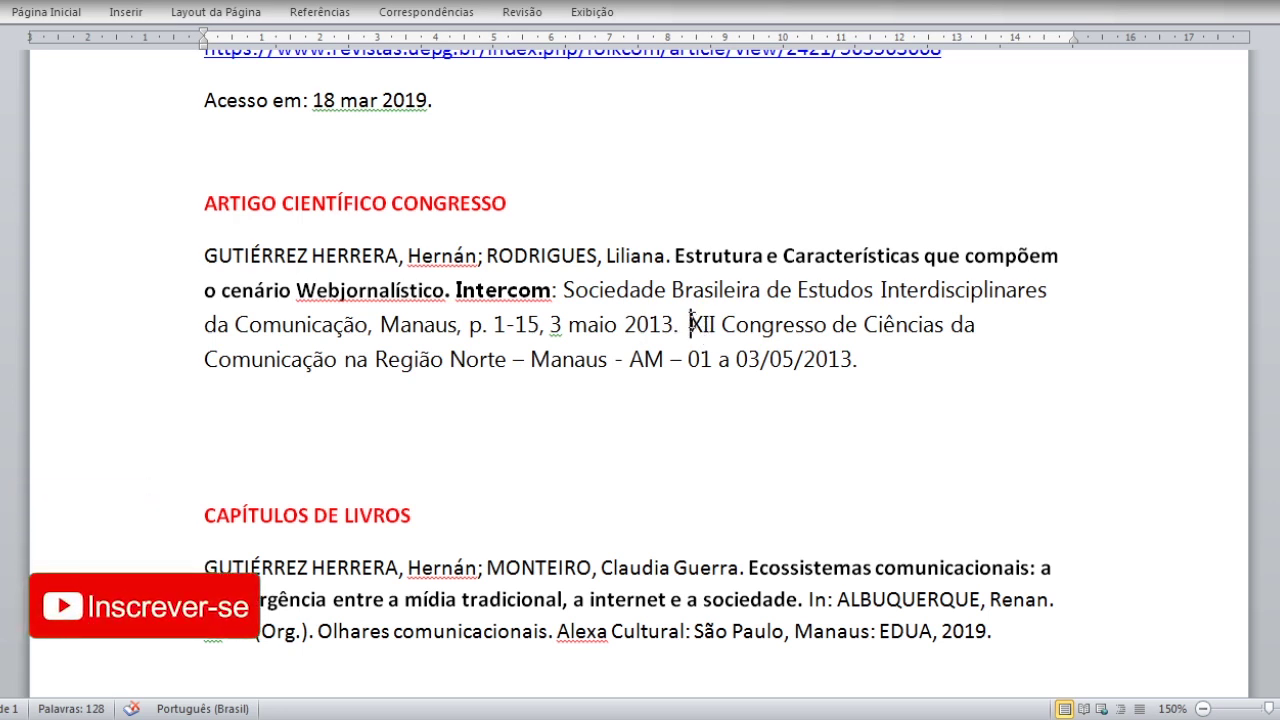
drag(690, 323, 206, 250)
click(866, 362)
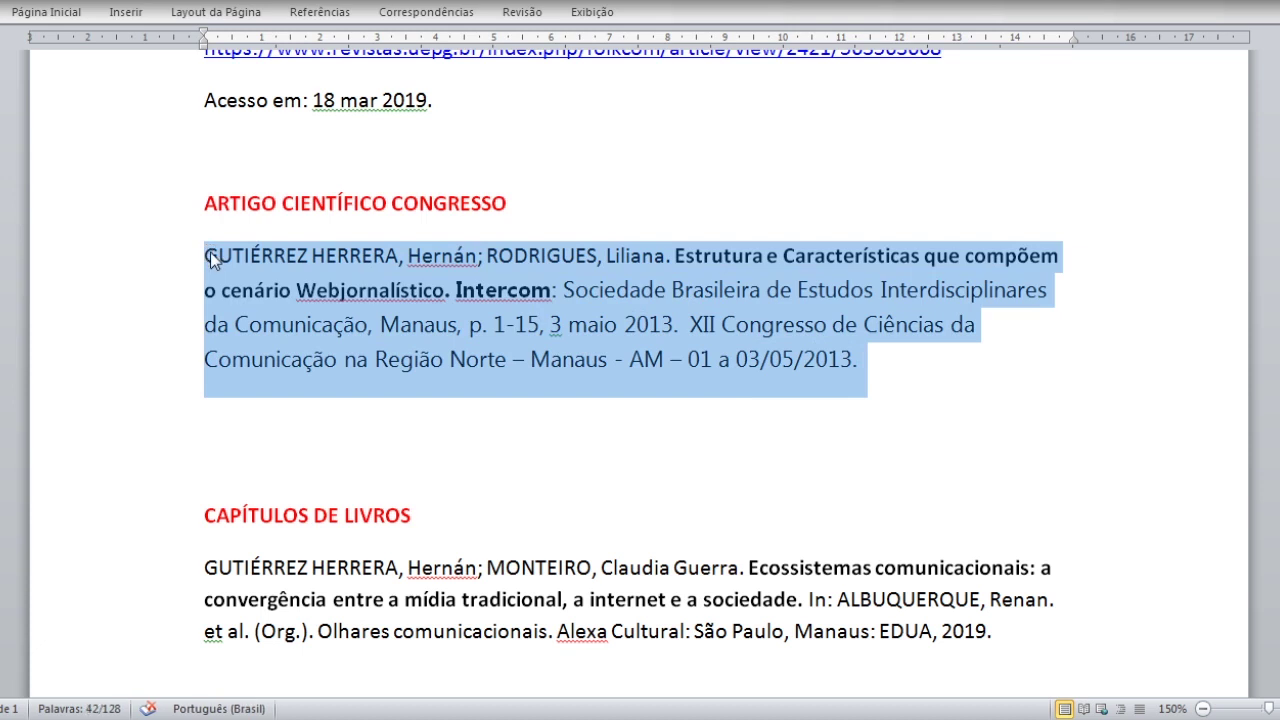
click(398, 414)
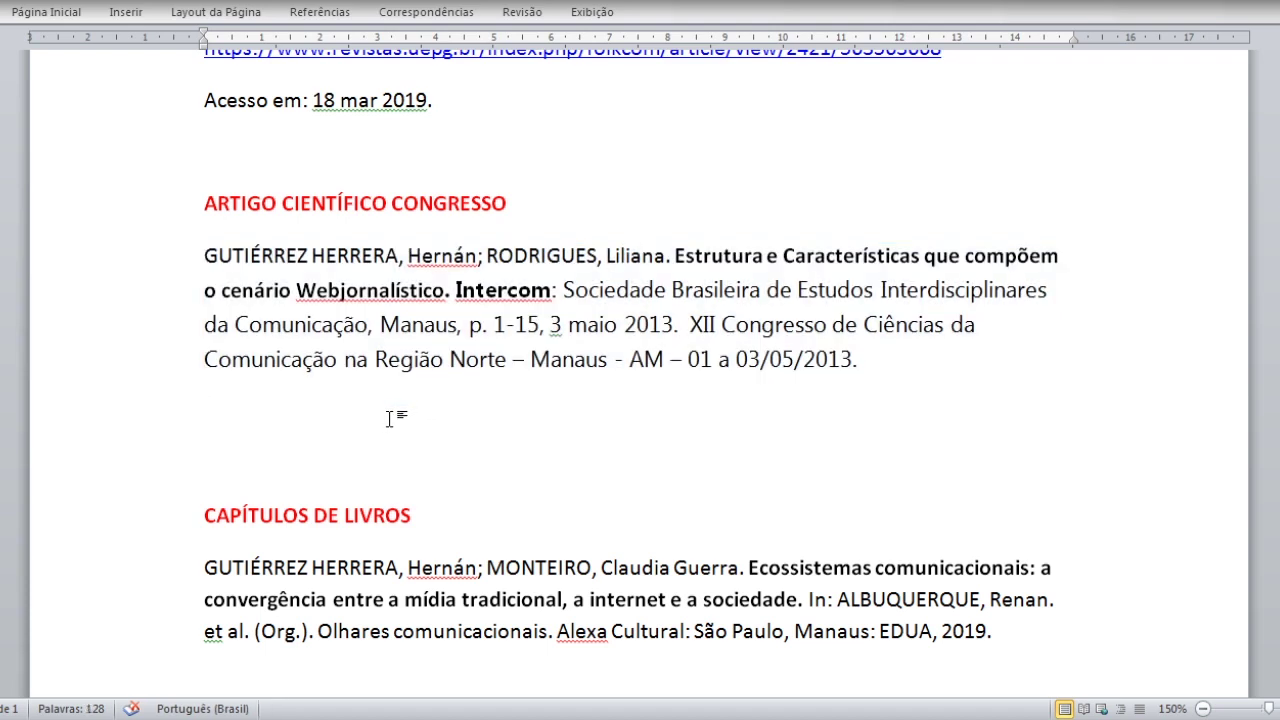
Review the congress reference and the "CAPÍTULOS DE LIVROS" section, and highlight the book chapter's title.
scroll(396, 425, down, 3)
scroll(396, 428, down, 1)
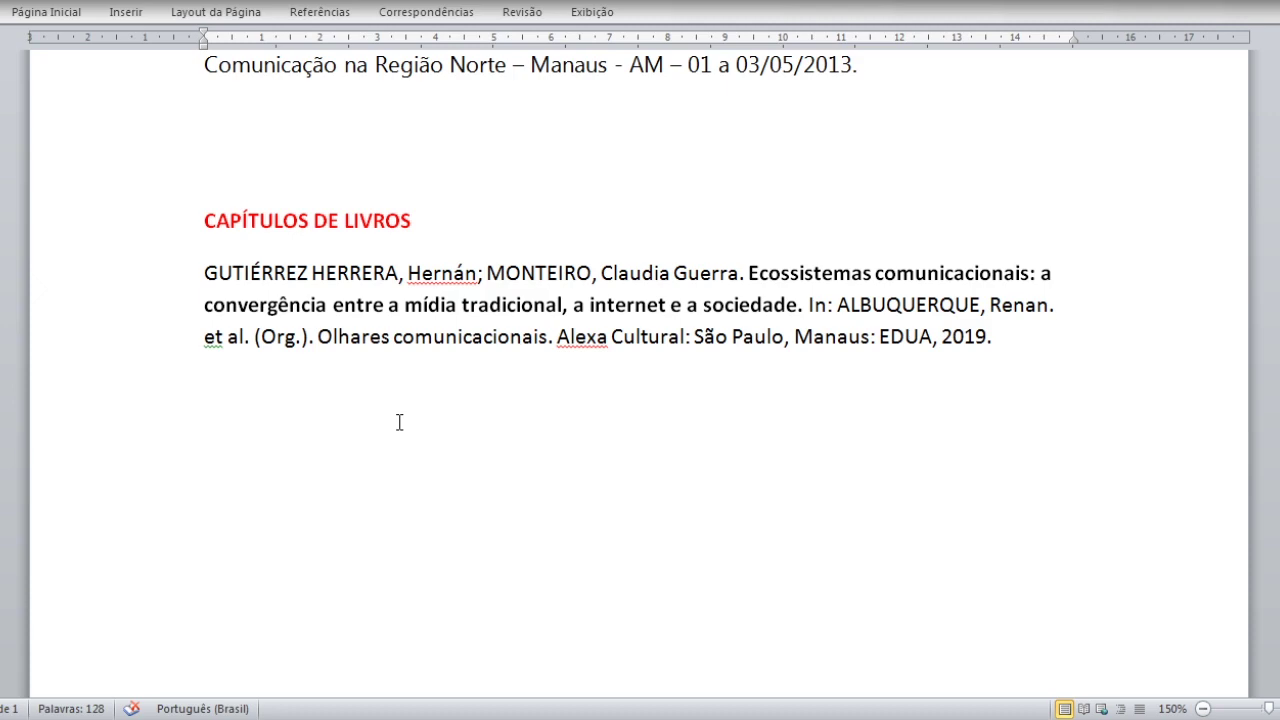
scroll(398, 422, up, 6)
scroll(518, 554, down, 1)
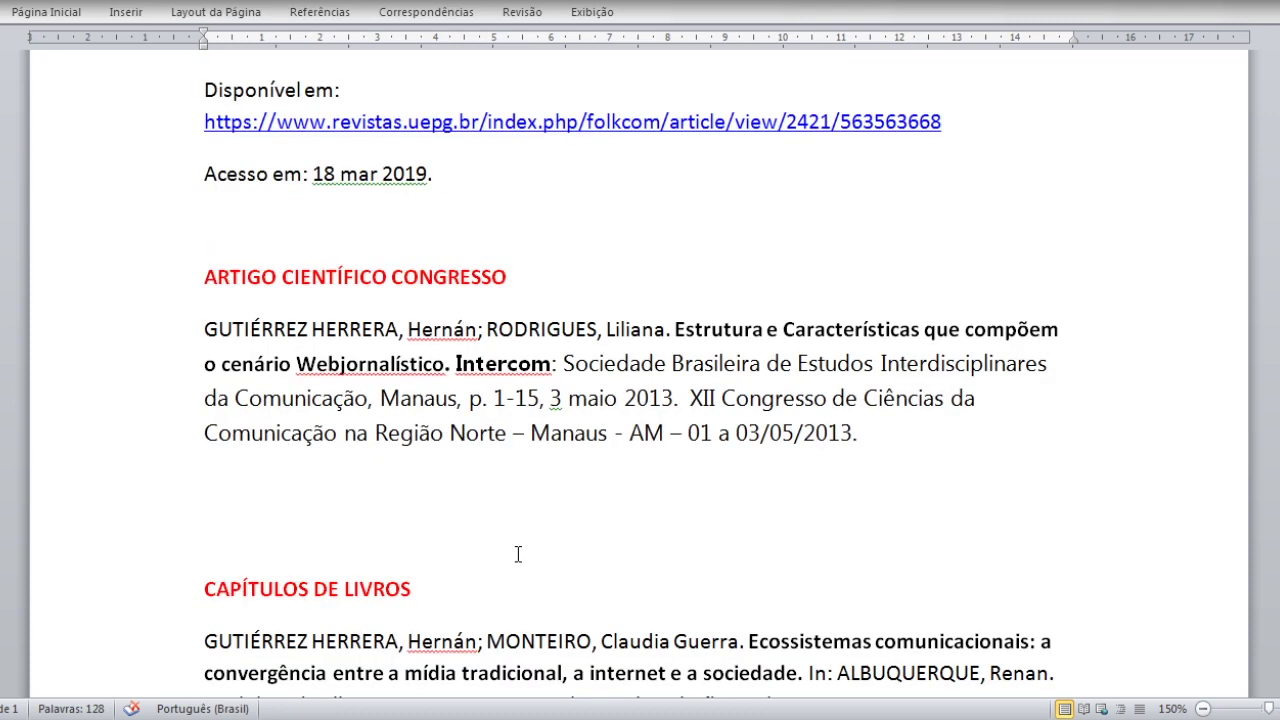
scroll(516, 554, down, 1)
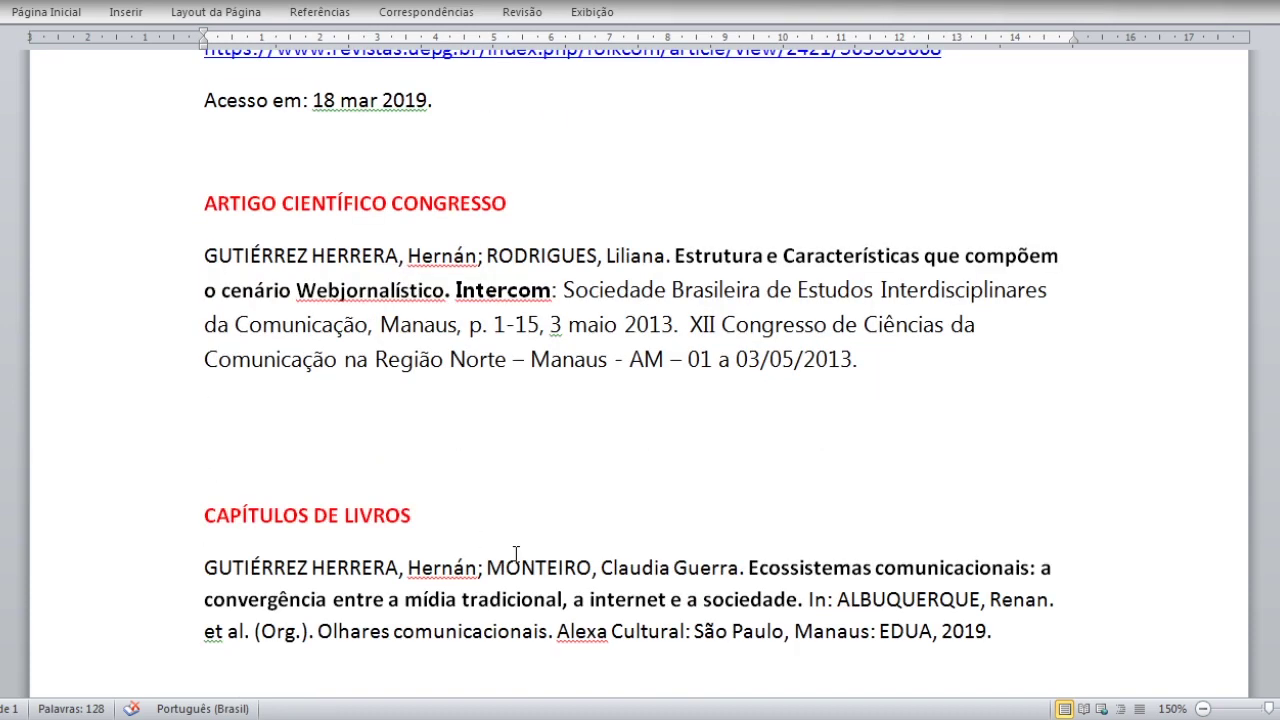
scroll(516, 552, down, 3)
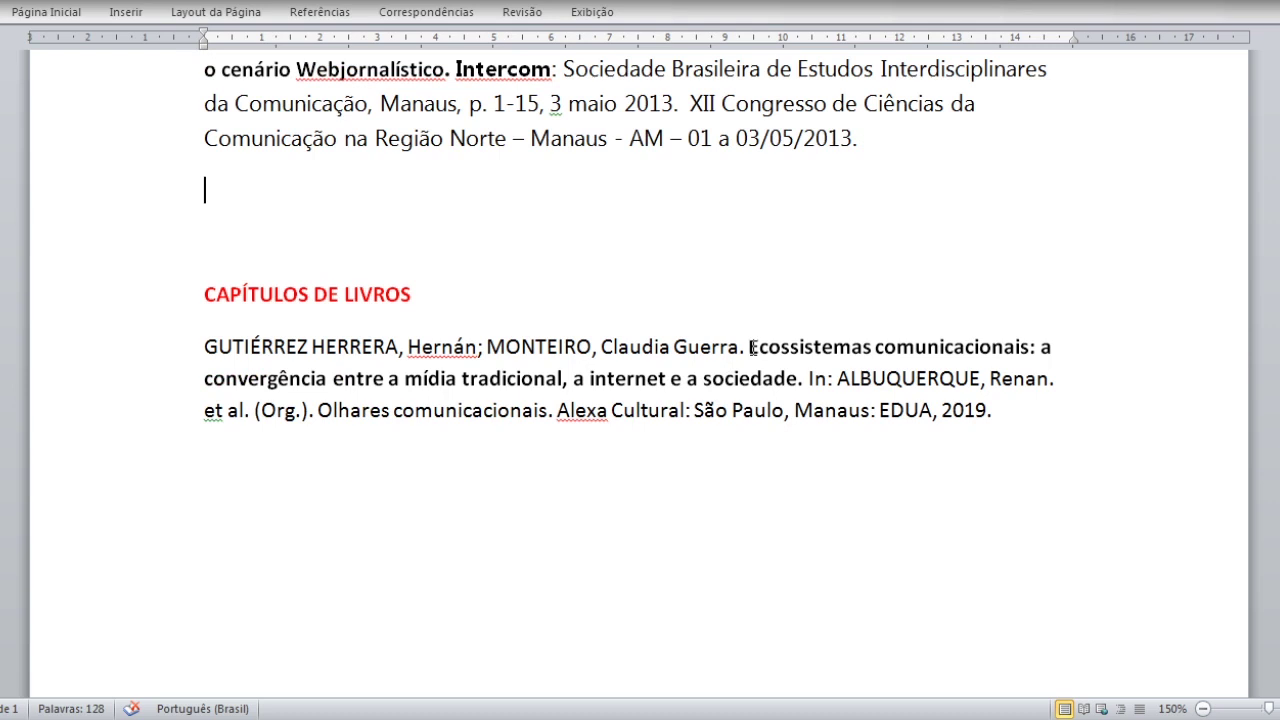
drag(750, 347, 803, 385)
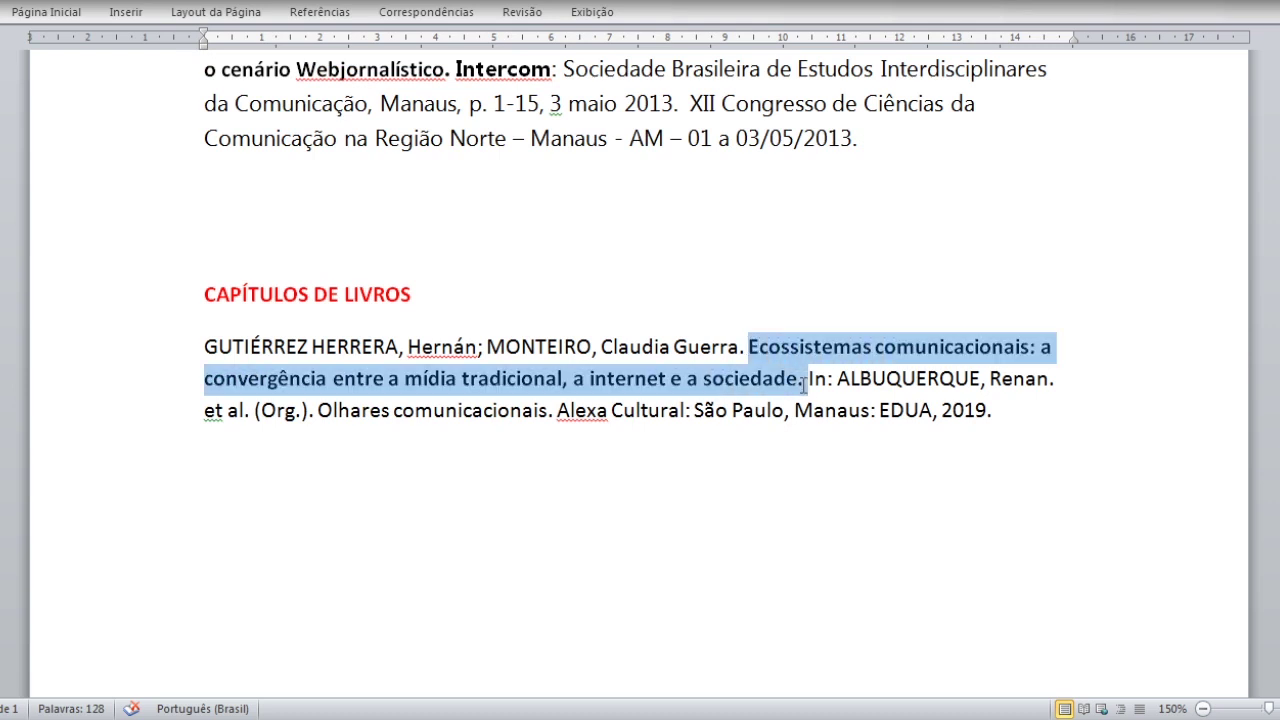
click(416, 297)
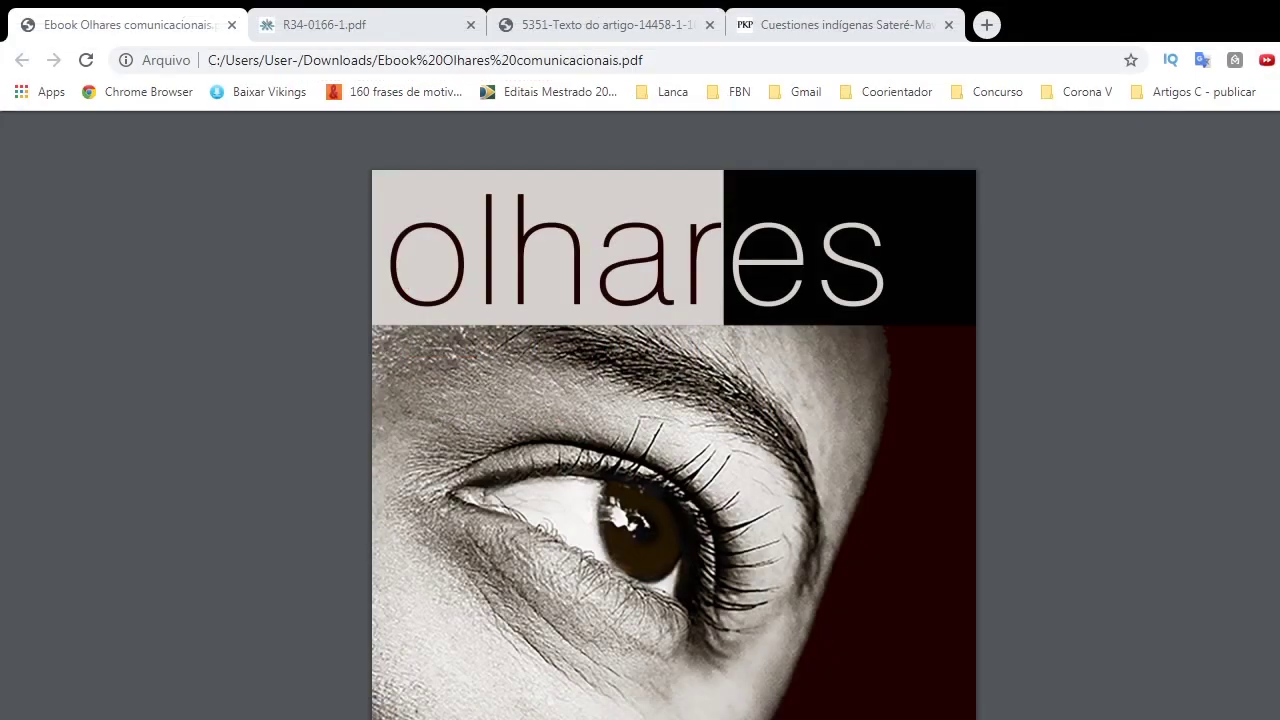
Switch to Ebook Olhares comunicacionais.pdf in the browser and look through the cover and front matter to the table of contents.
scroll(670, 490, down, 4)
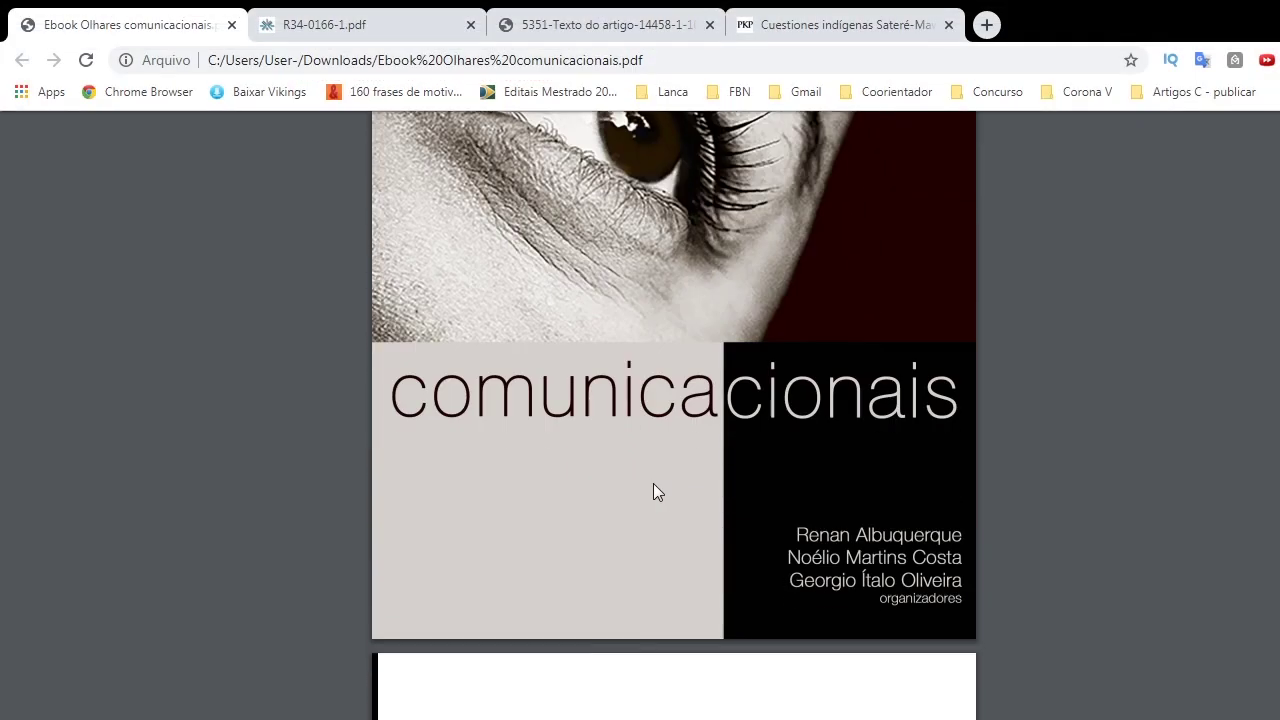
scroll(645, 493, down, 15)
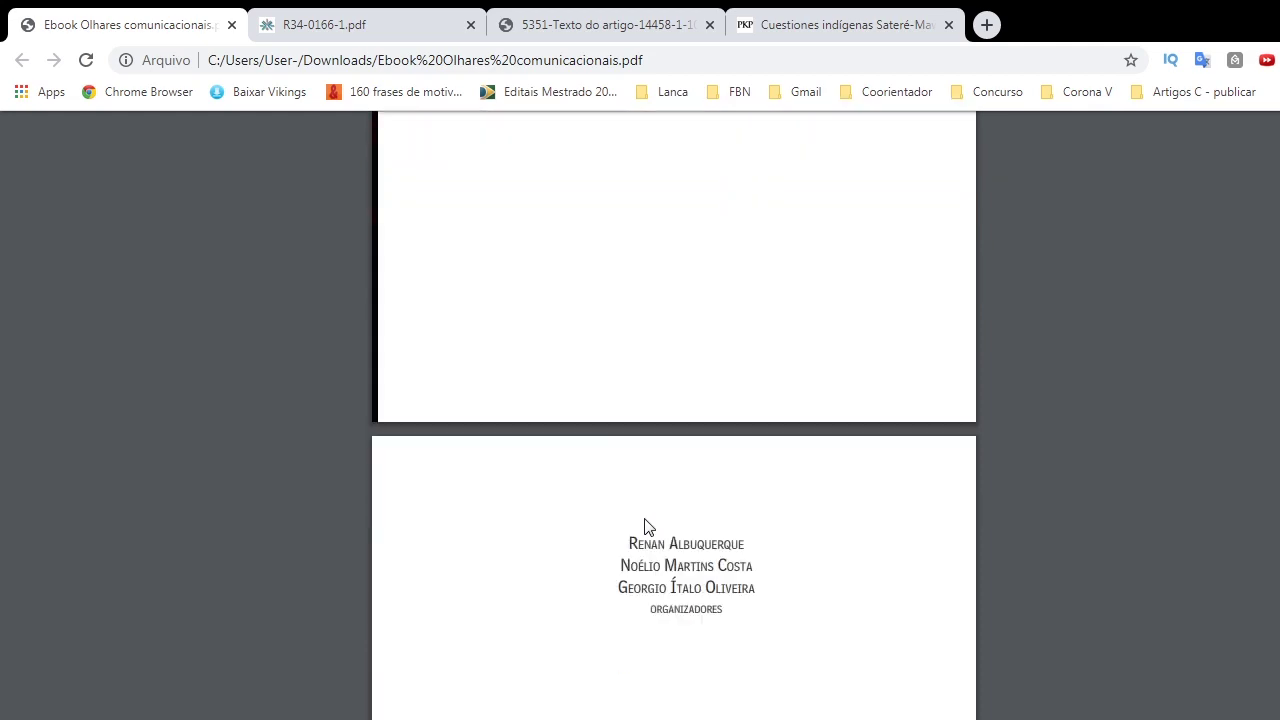
scroll(645, 524, down, 12)
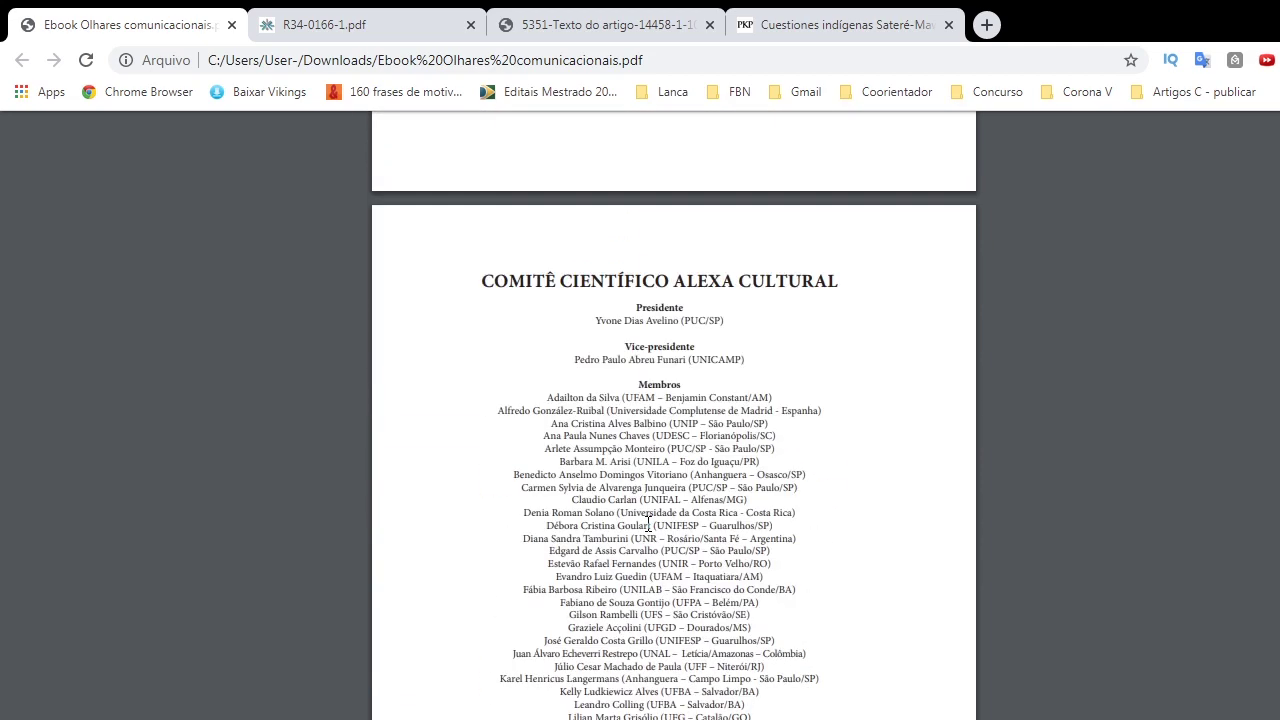
scroll(648, 525, down, 12)
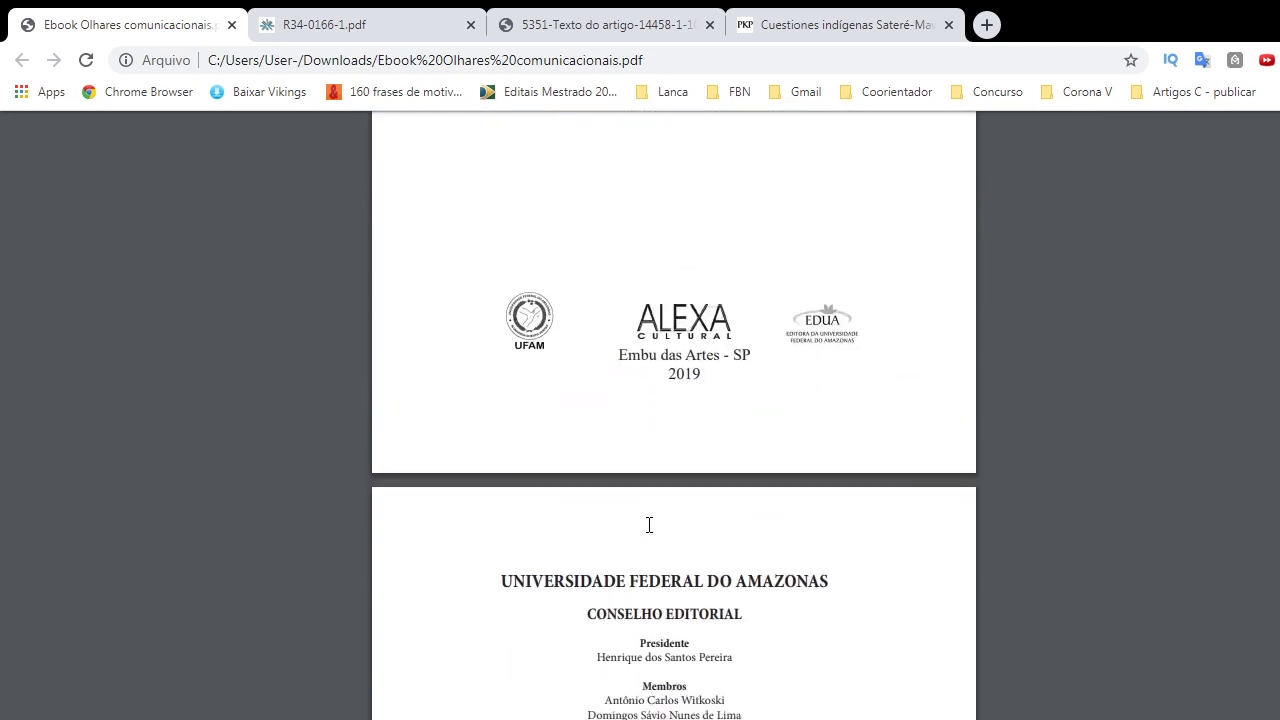
scroll(648, 525, down, 12)
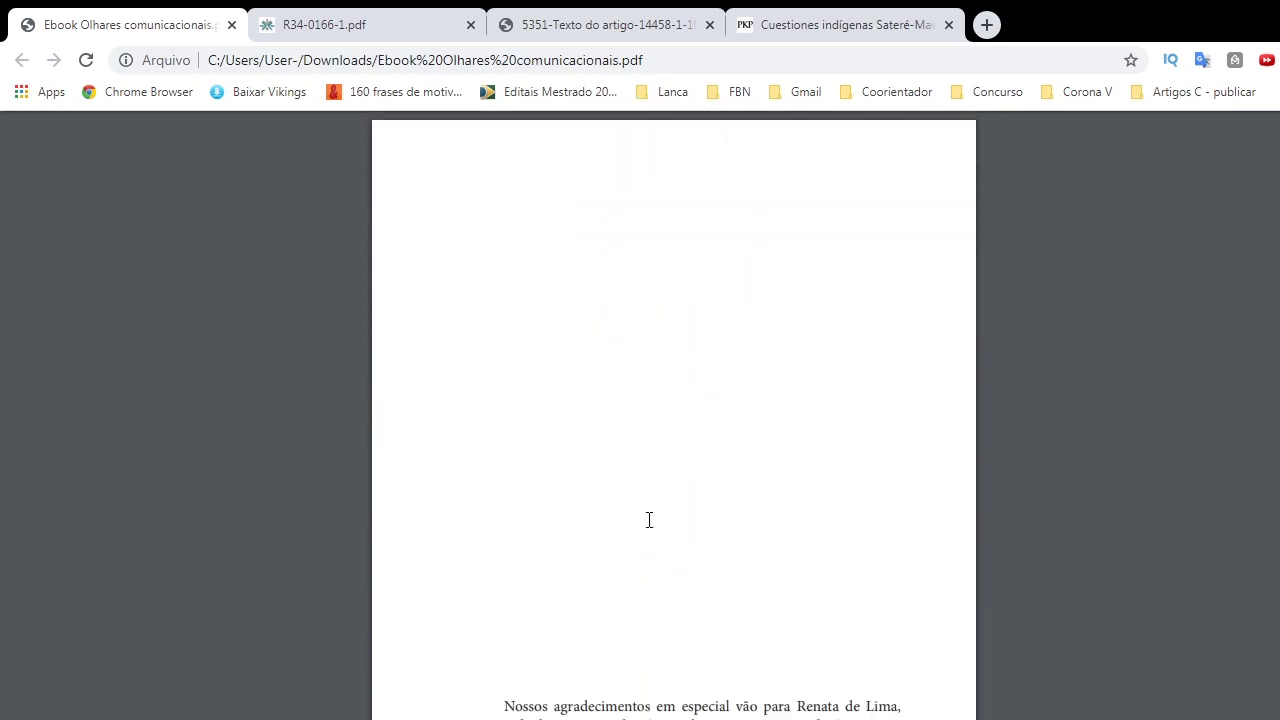
scroll(648, 525, down, 12)
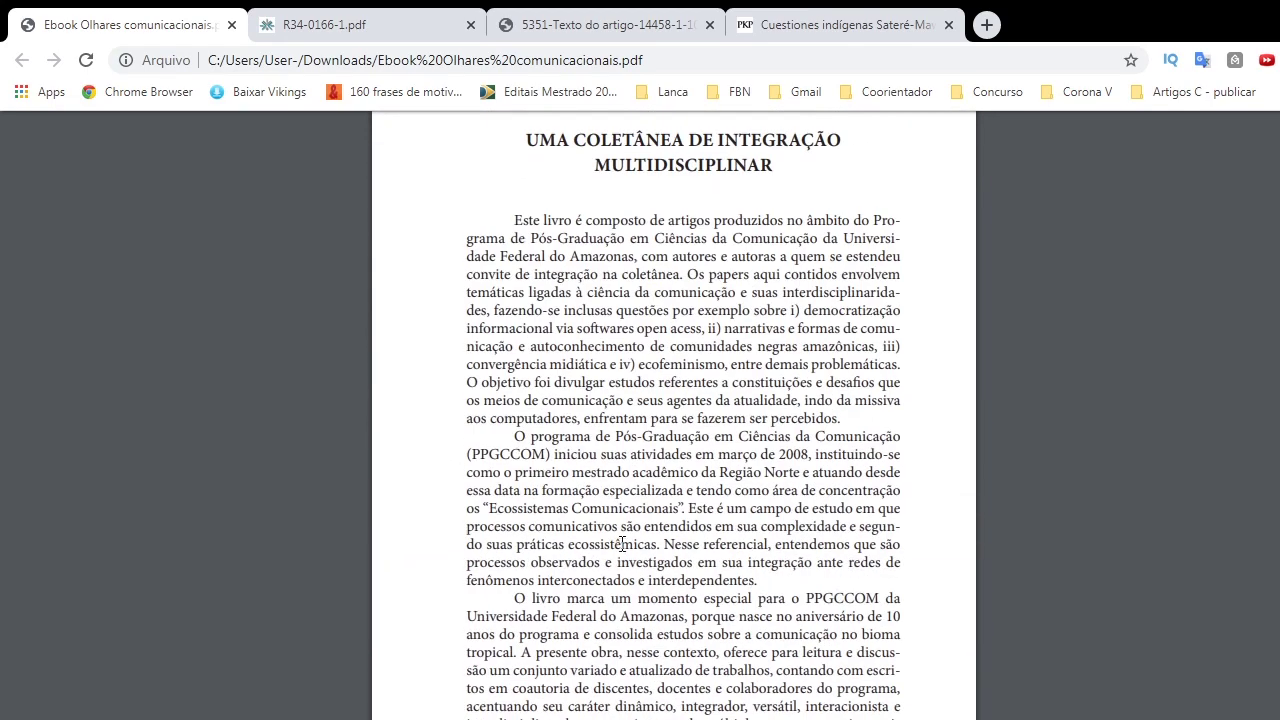
scroll(628, 550, down, 10)
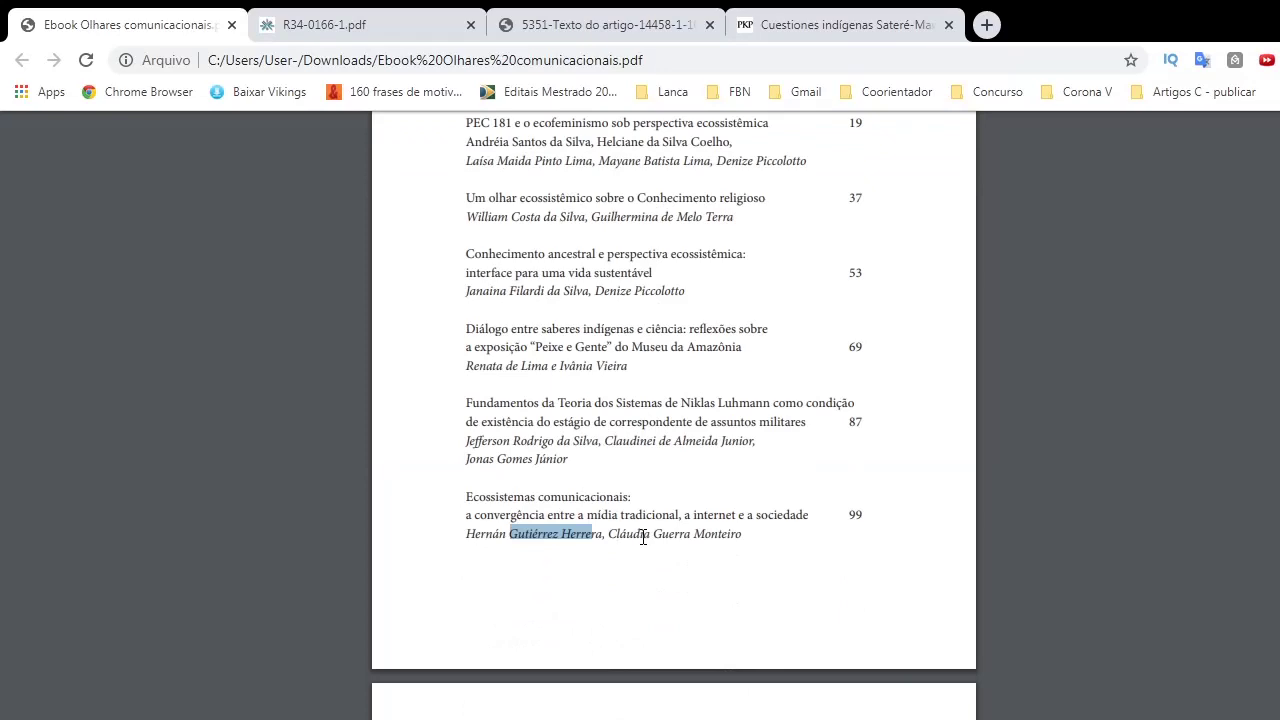
Highlight several chapter entries in the ebook's contents, ending with "Ecossistemas comunicacionais" and its authors.
drag(498, 210, 879, 279)
drag(469, 327, 854, 360)
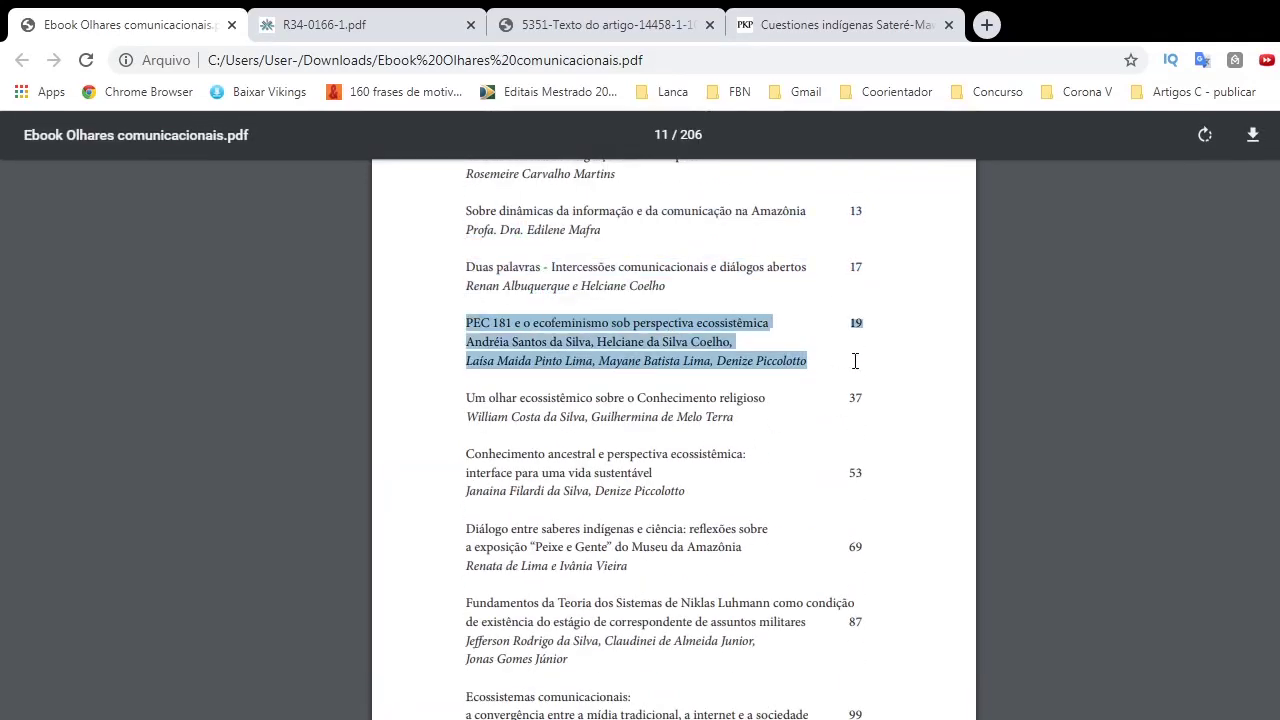
click(620, 383)
scroll(600, 370, down, 3)
drag(478, 291, 723, 368)
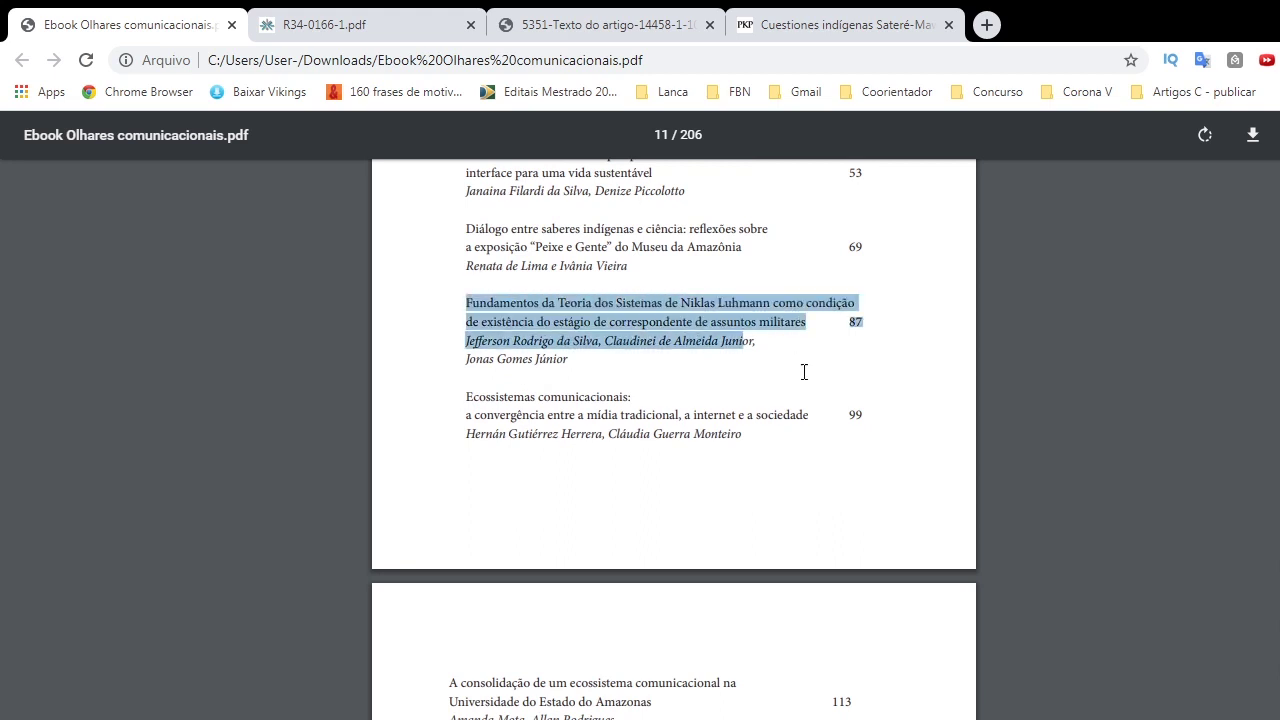
drag(463, 396, 743, 435)
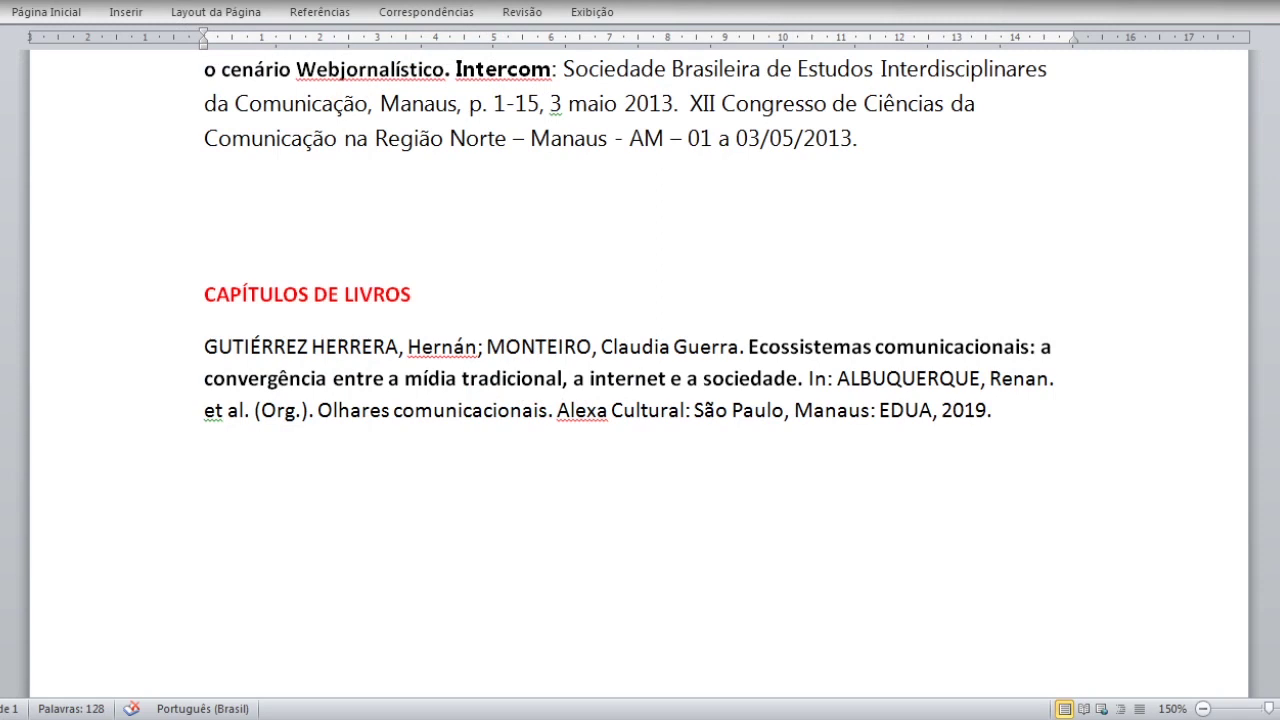
In Word, highlight the book chapter reference's authors and its bold title "Ecossistemas comunicacionais: a convergência entre a mídia tradicional, a internet e a sociedade".
drag(200, 348, 749, 347)
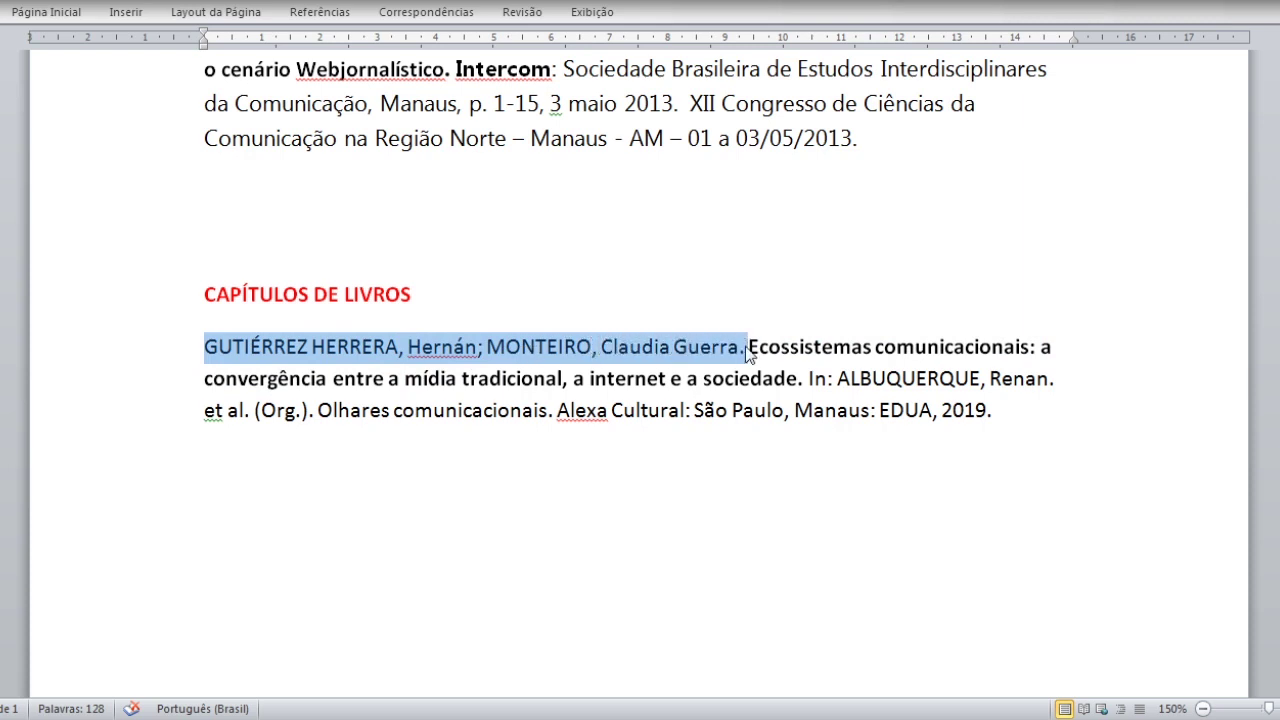
click(760, 347)
drag(746, 347, 808, 379)
key(ctrl+b)
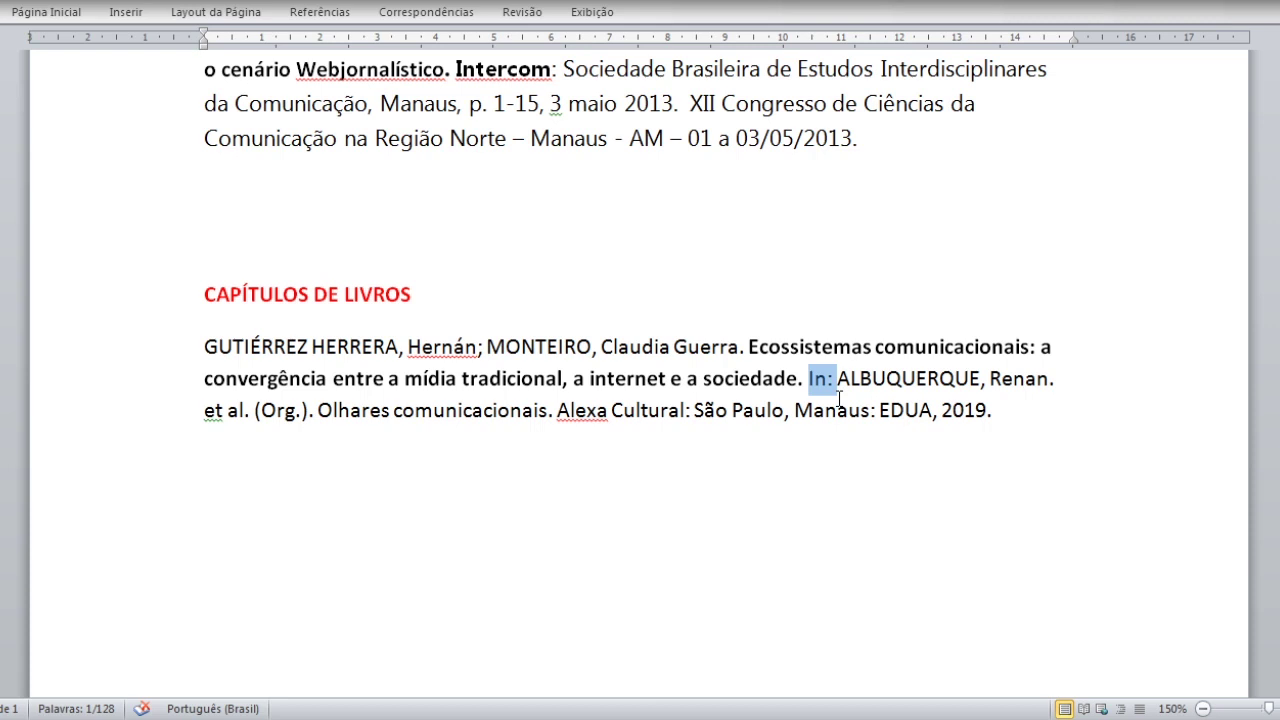
Examine the organizer part of the chapter reference by highlighting the organizer's name, "et al." and "(Org.)".
drag(838, 380, 313, 418)
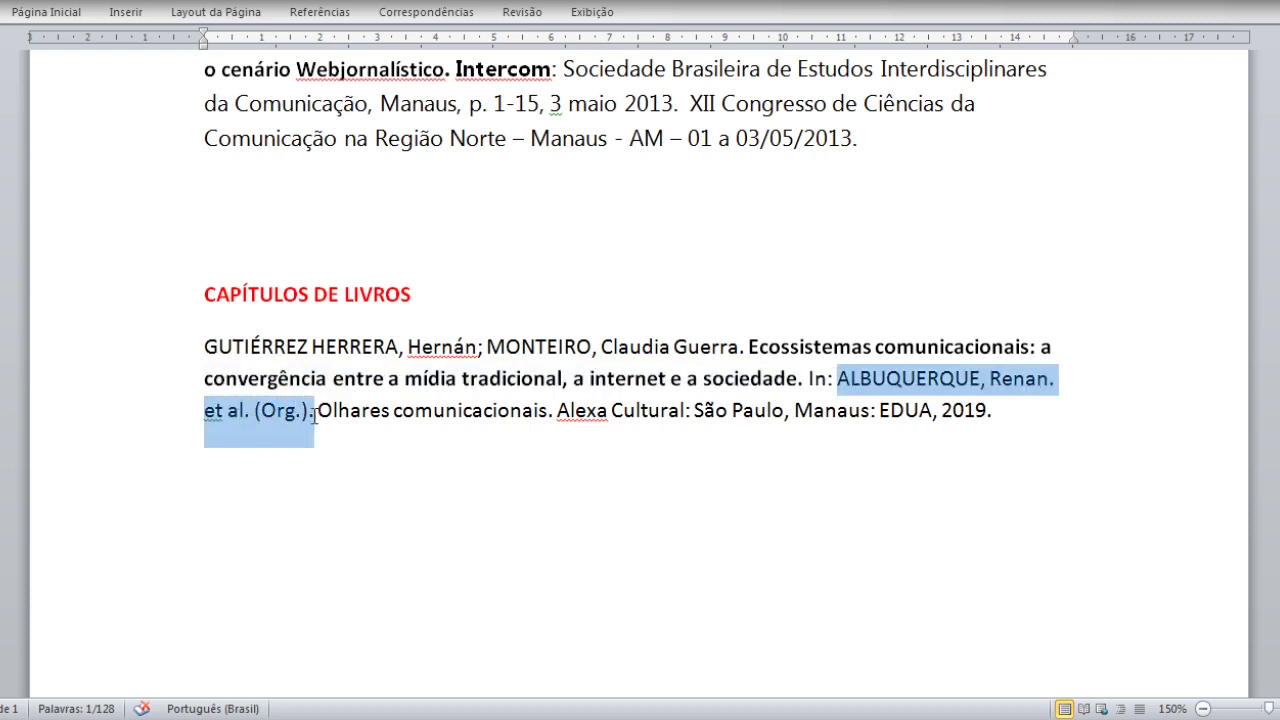
click(240, 420)
drag(248, 415, 205, 415)
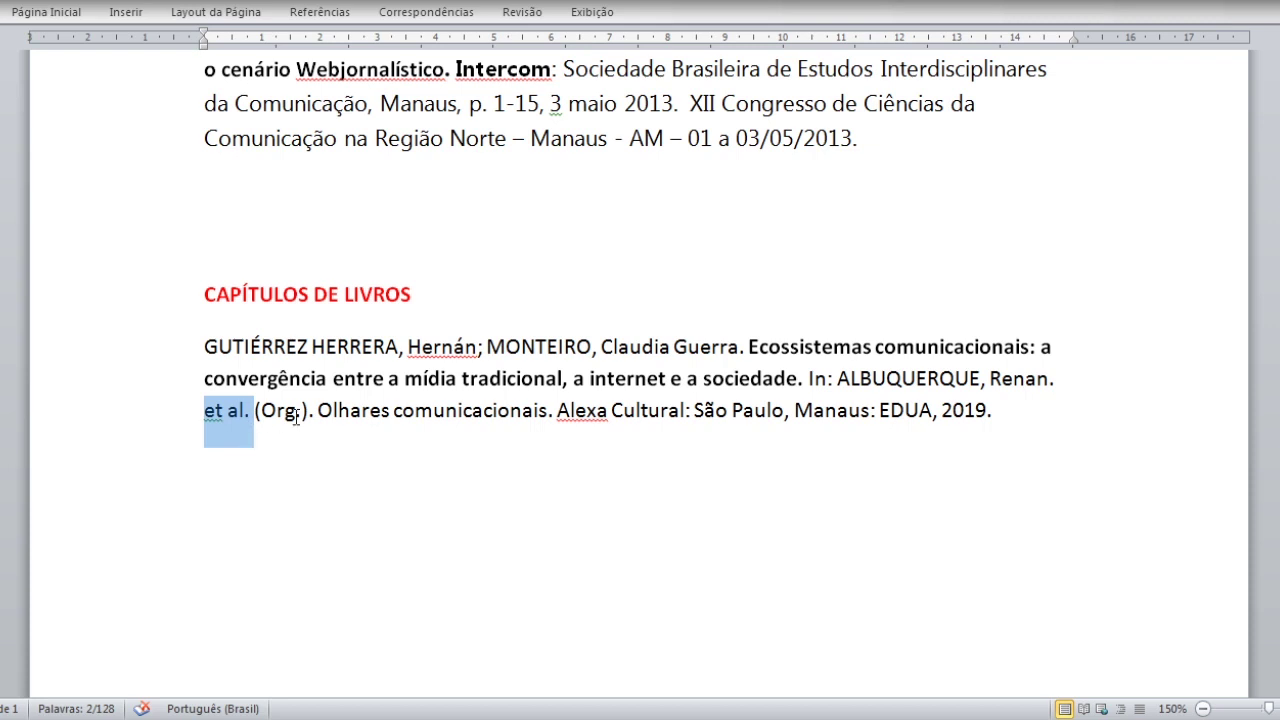
drag(317, 414, 257, 412)
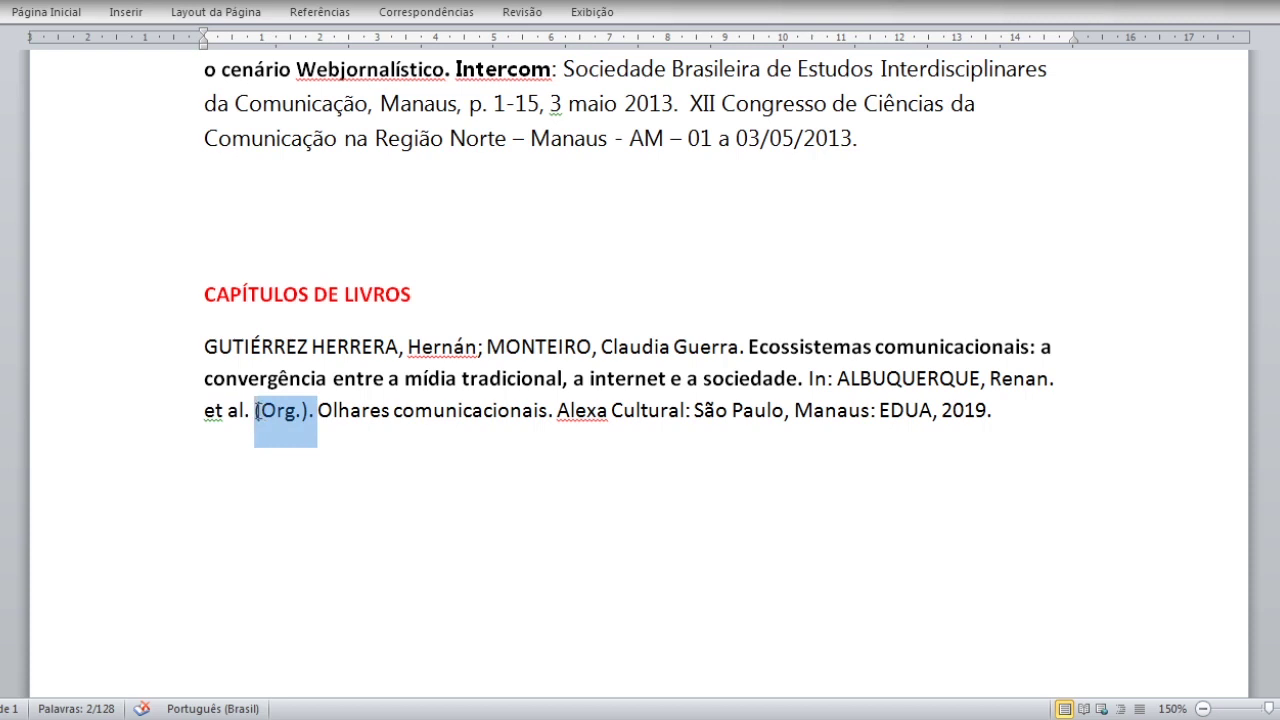
Examine the chapter reference from the book title "Olhares comunicacionais" through the publishers, cities and year.
click(277, 418)
drag(303, 420, 990, 409)
click(472, 410)
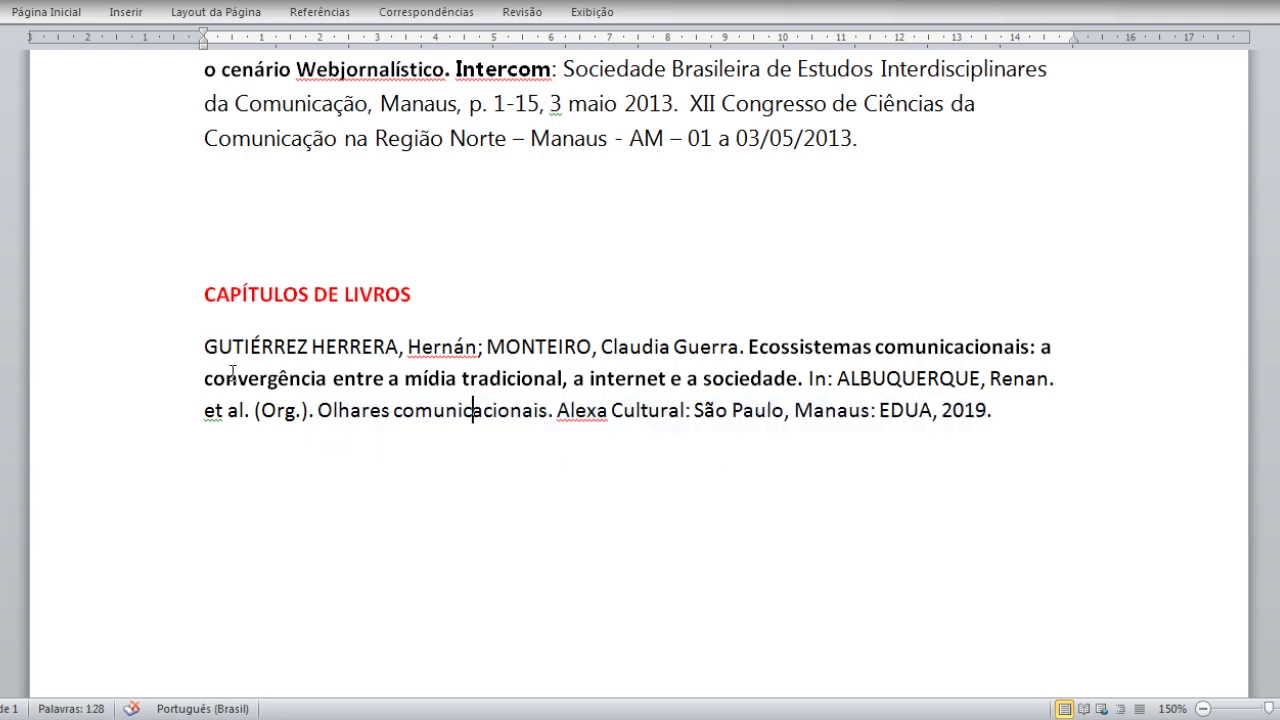
Highlight the complete book chapter reference and its "CAPÍTULOS DE LIVROS" heading.
drag(205, 350, 1050, 423)
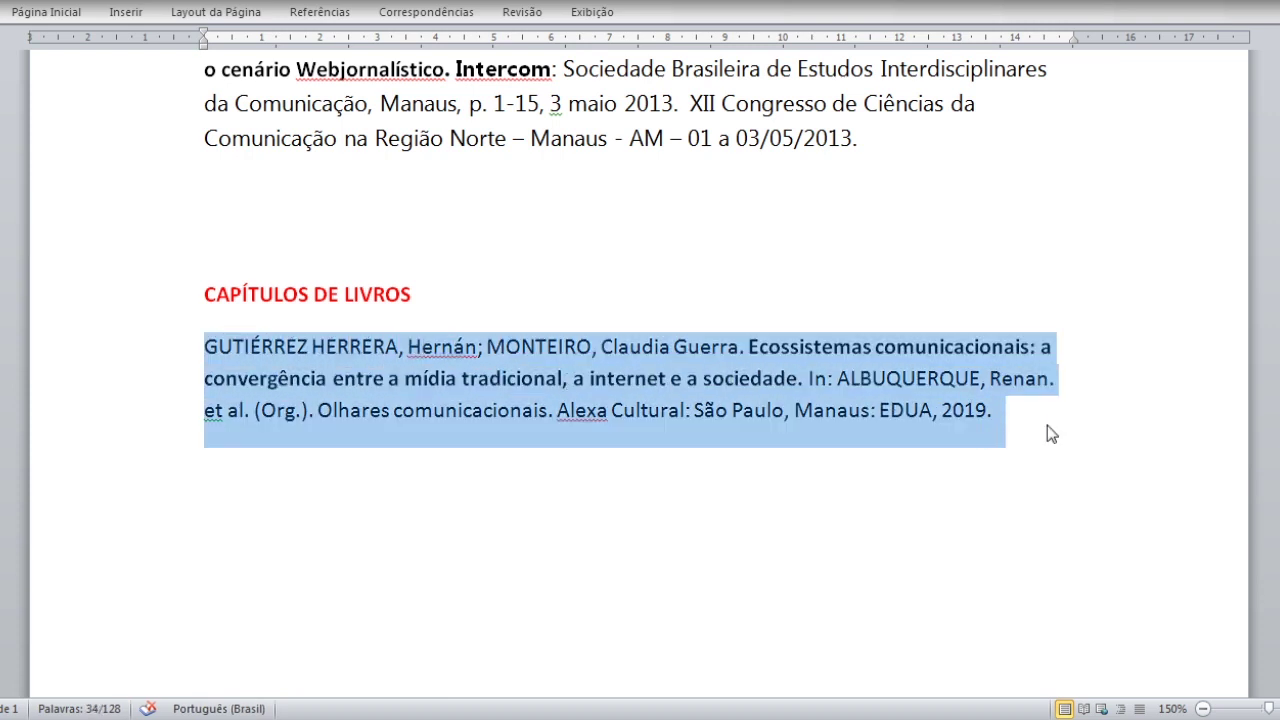
drag(206, 296, 412, 312)
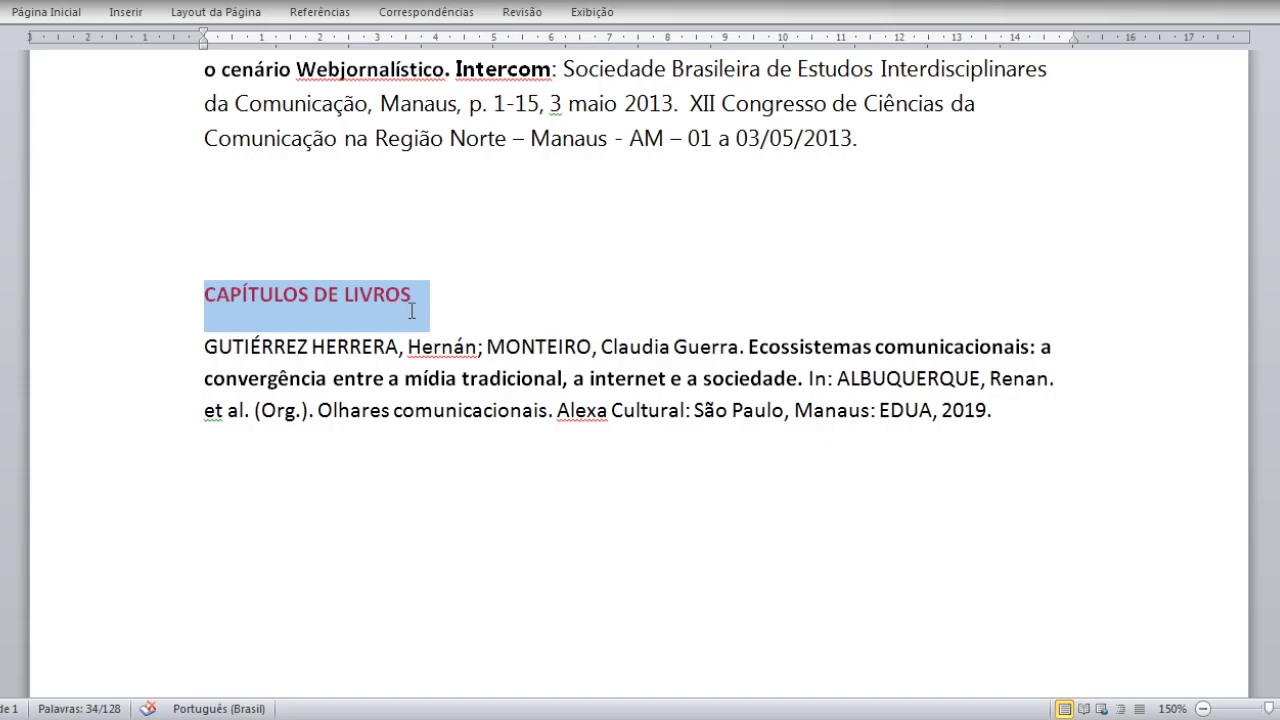
scroll(500, 355, up, 6)
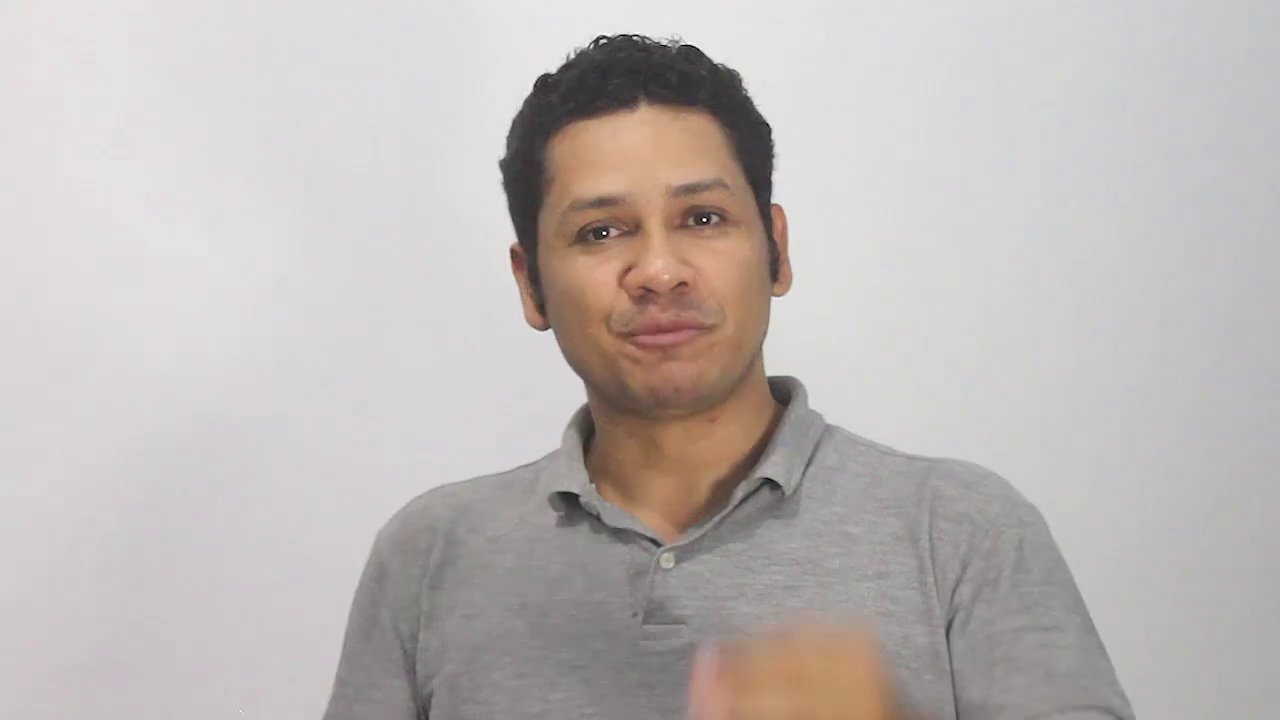